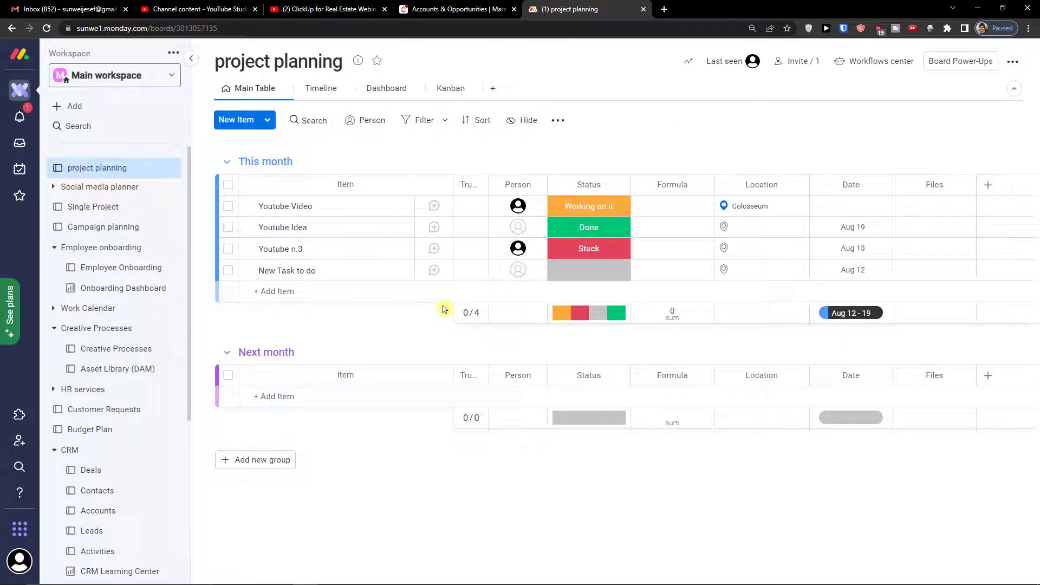
# - Add a new item named "Youtube Video About Marketing" to the This month group
pyautogui.click(278, 292)
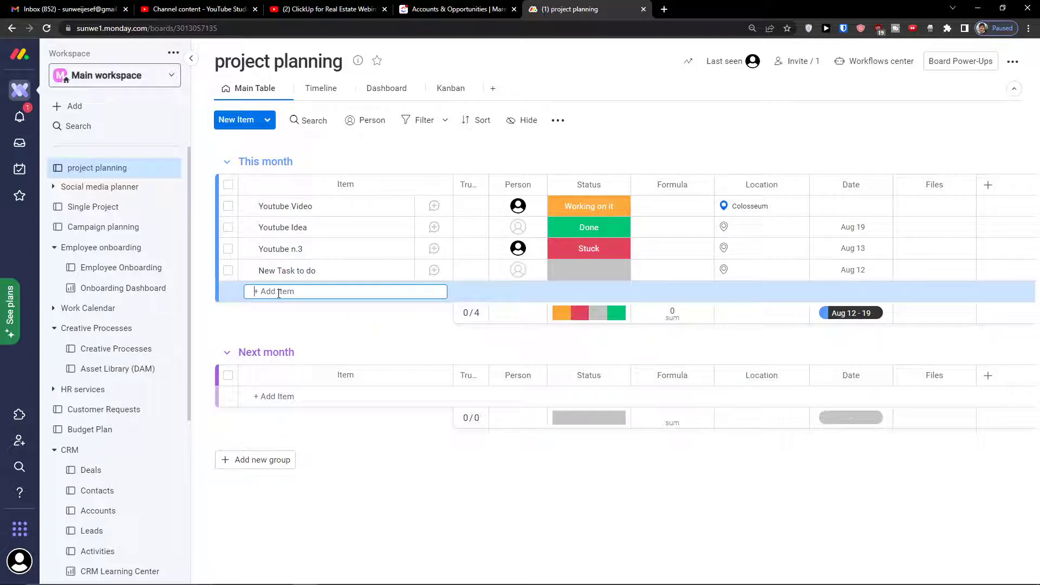
pyautogui.click(247, 116)
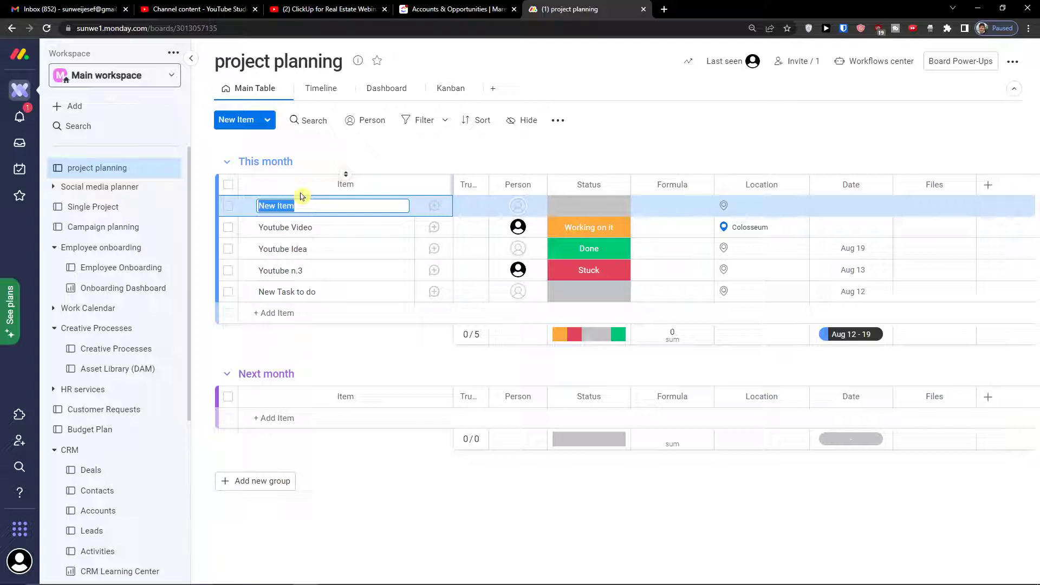
pyautogui.write('Youtub')
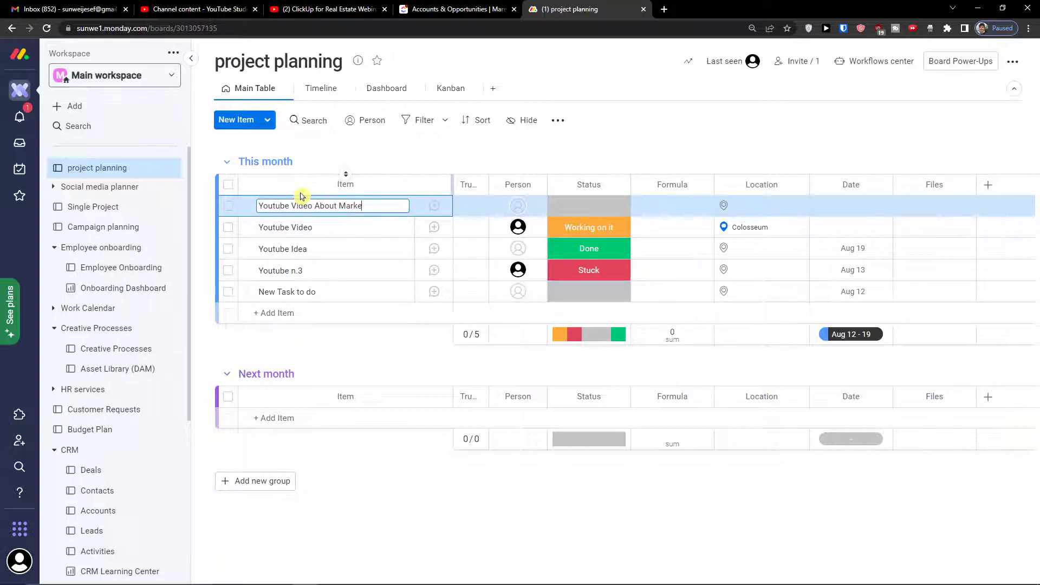
pyautogui.press('Return')
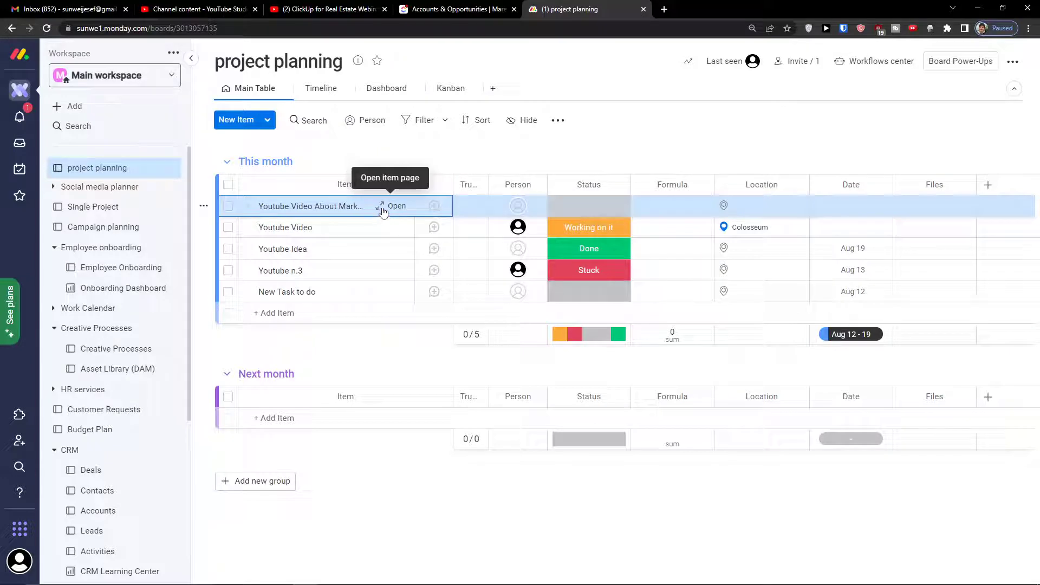
# - Examine the updates, files and activity log of the Youtube Video About Marketing item, and close its page
pyautogui.click(391, 207)
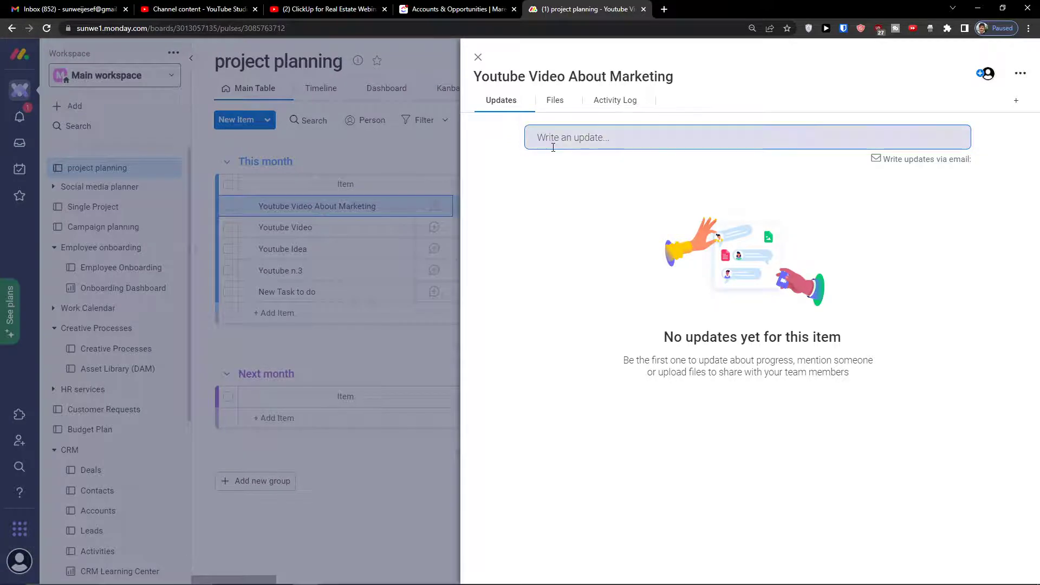
pyautogui.click(553, 100)
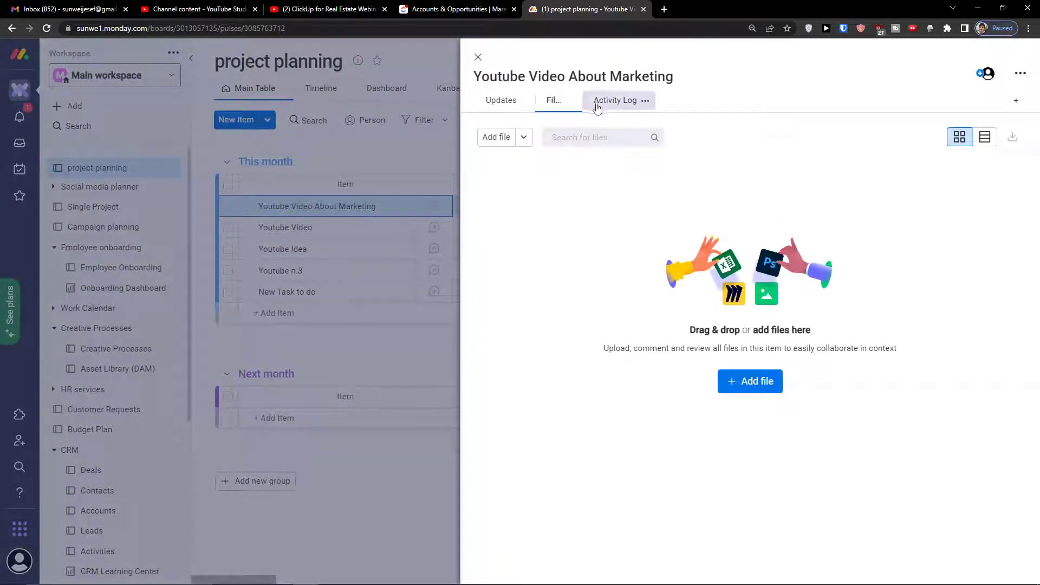
pyautogui.click(597, 108)
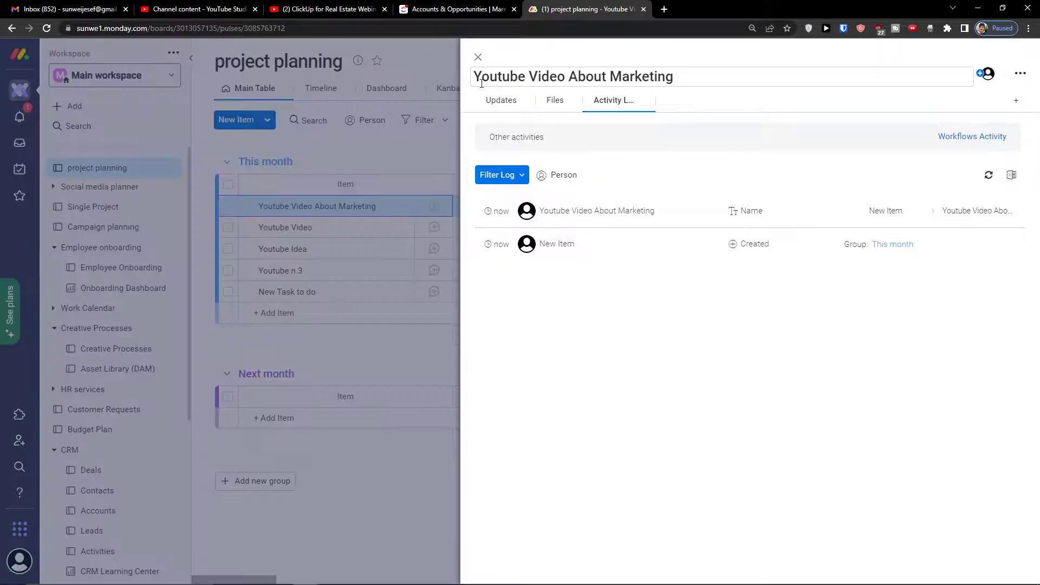
pyautogui.click(478, 57)
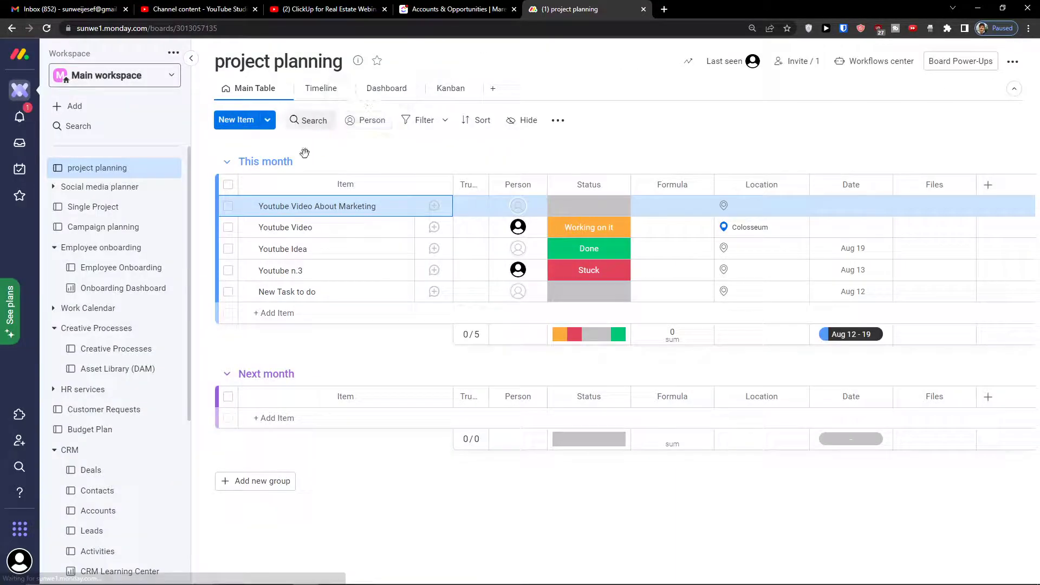
# - Add the subitems "Write a youtube description" and "create youtube thumbnail" under Youtube Video About Marketing
pyautogui.click(239, 209)
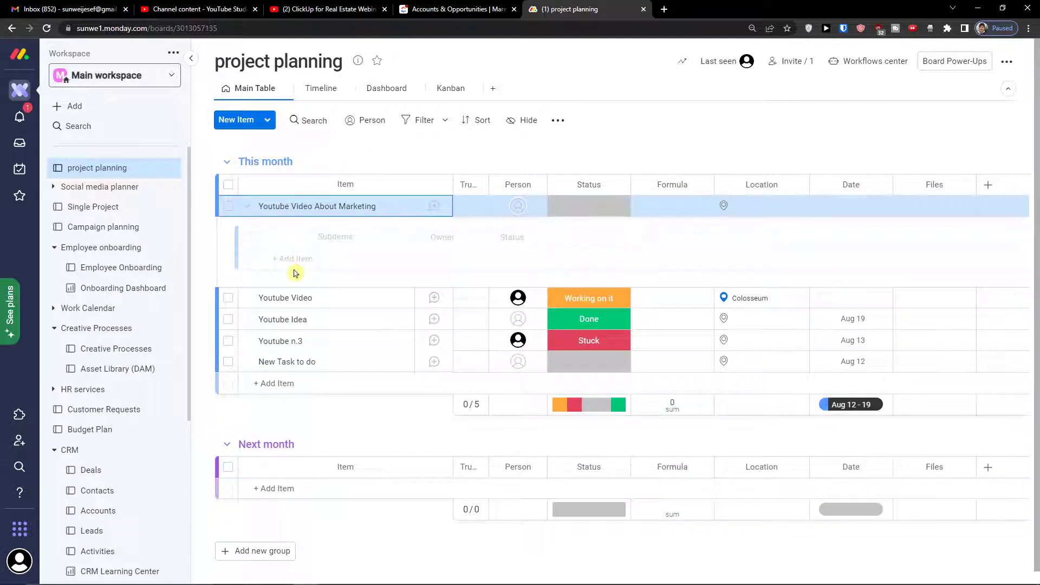
pyautogui.click(311, 261)
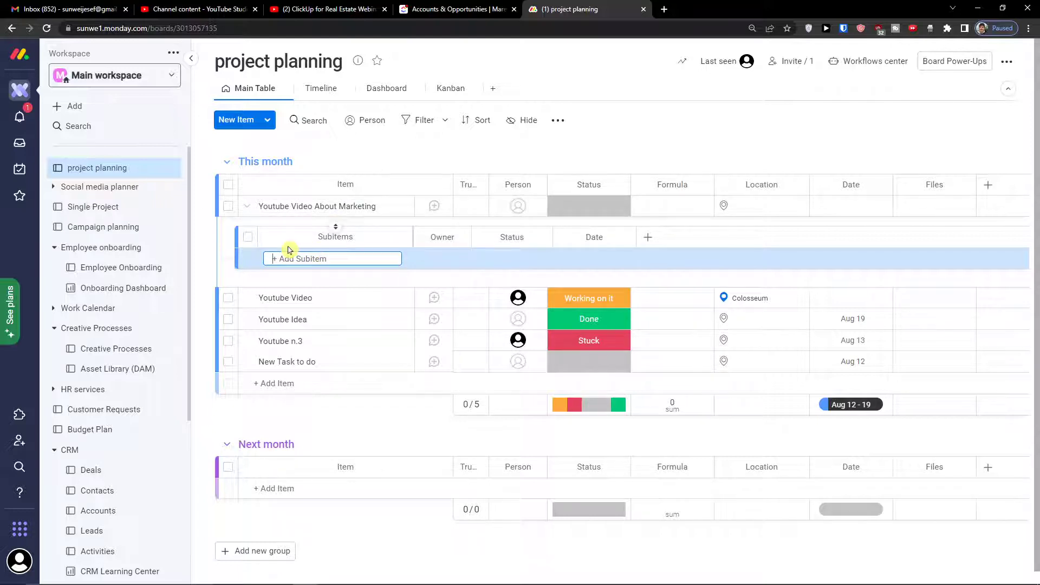
pyautogui.write('Write a youtube description')
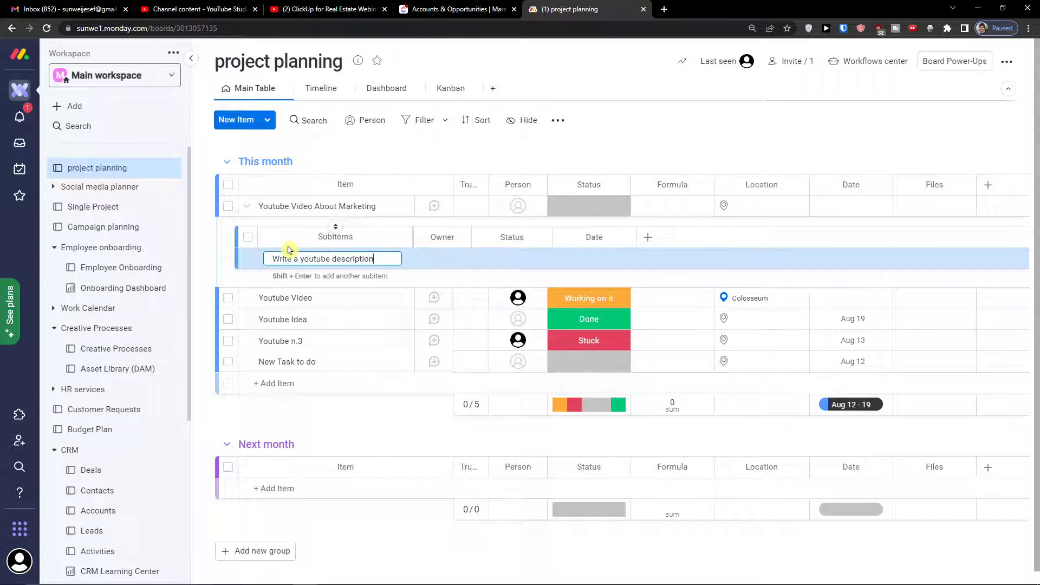
pyautogui.press('Return')
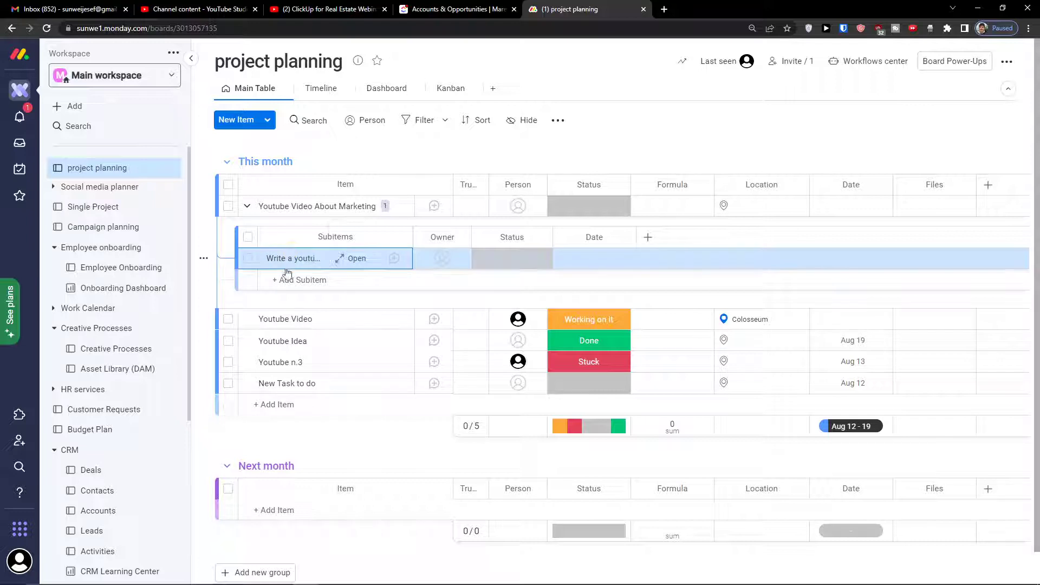
pyautogui.click(326, 278)
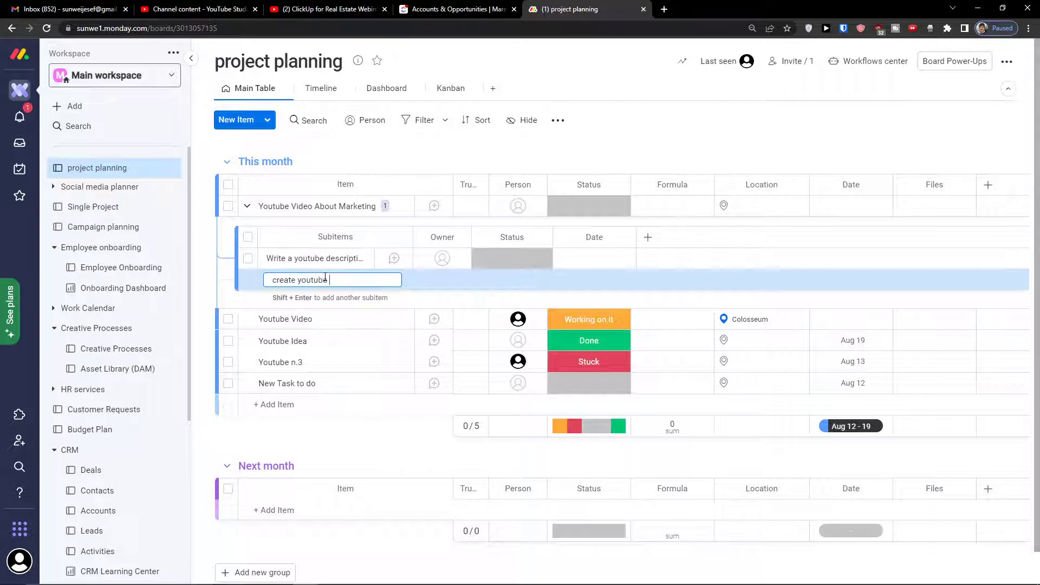
pyautogui.press('Return')
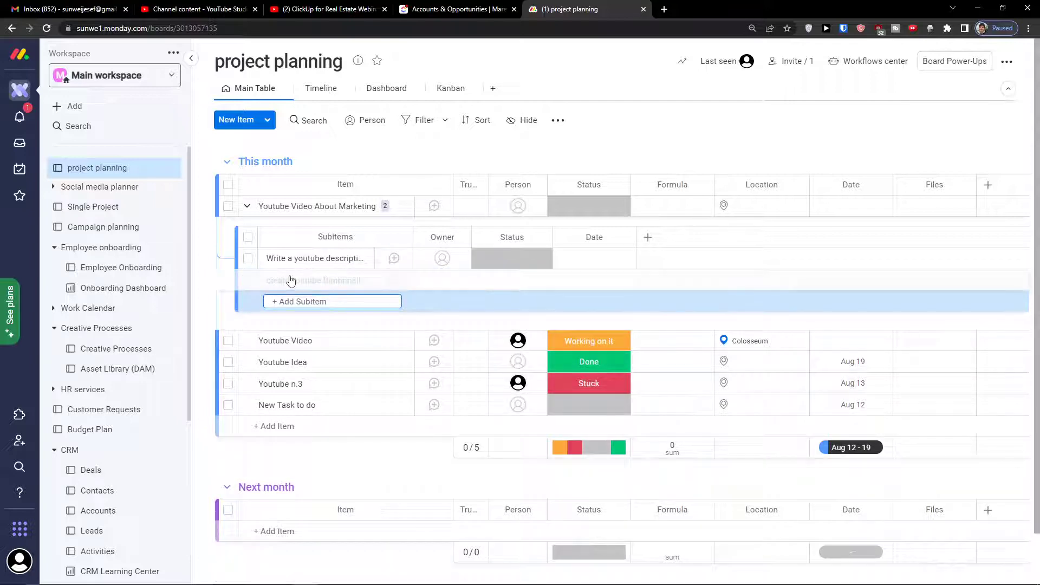
pyautogui.click(247, 205)
pyautogui.click(246, 206)
# - Open the Youtube Video About Marketing item and add an Item Card view from the Item Views Center
pyautogui.click(332, 203)
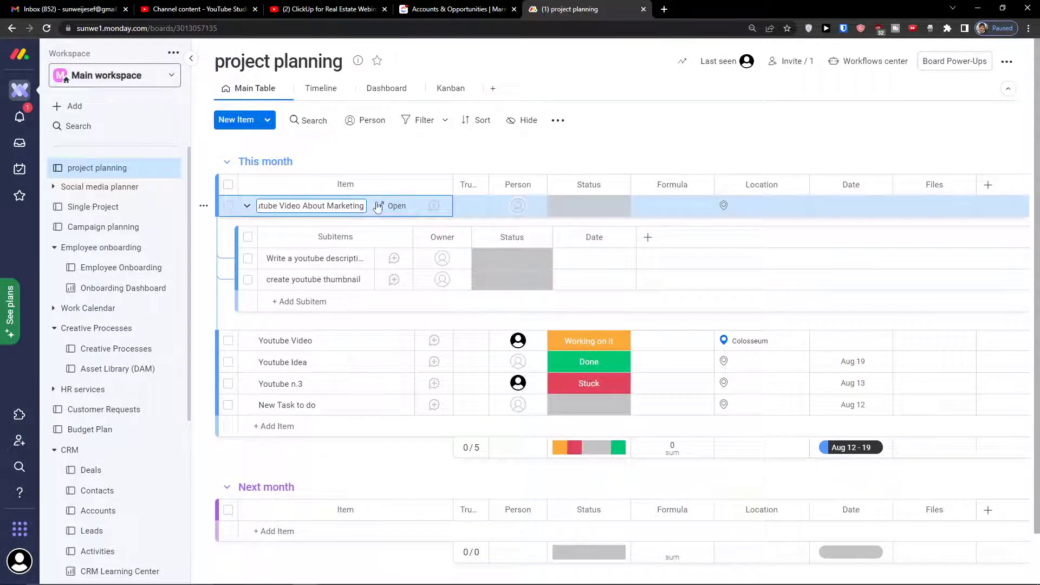
pyautogui.click(433, 206)
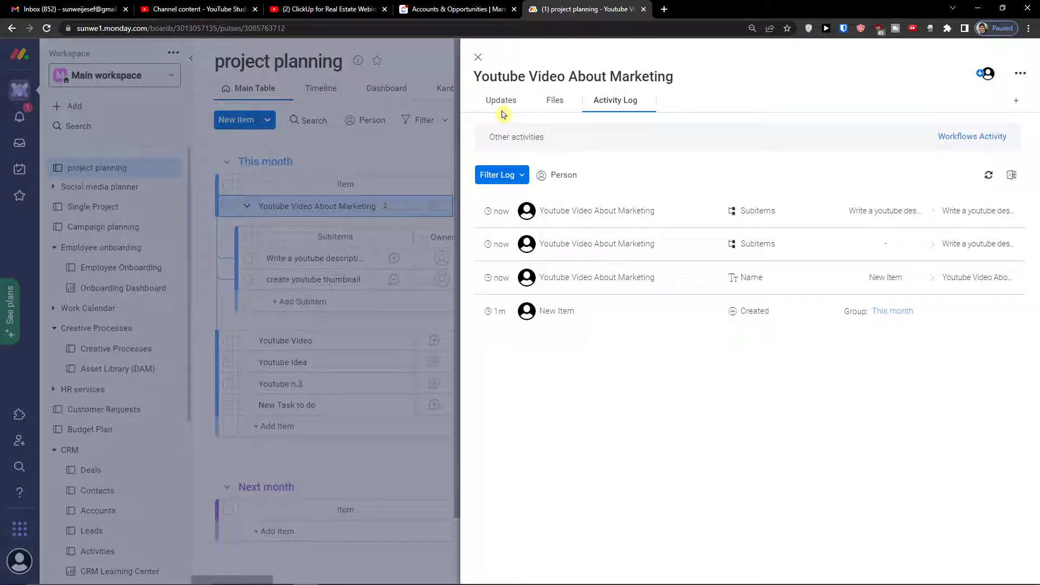
pyautogui.click(502, 106)
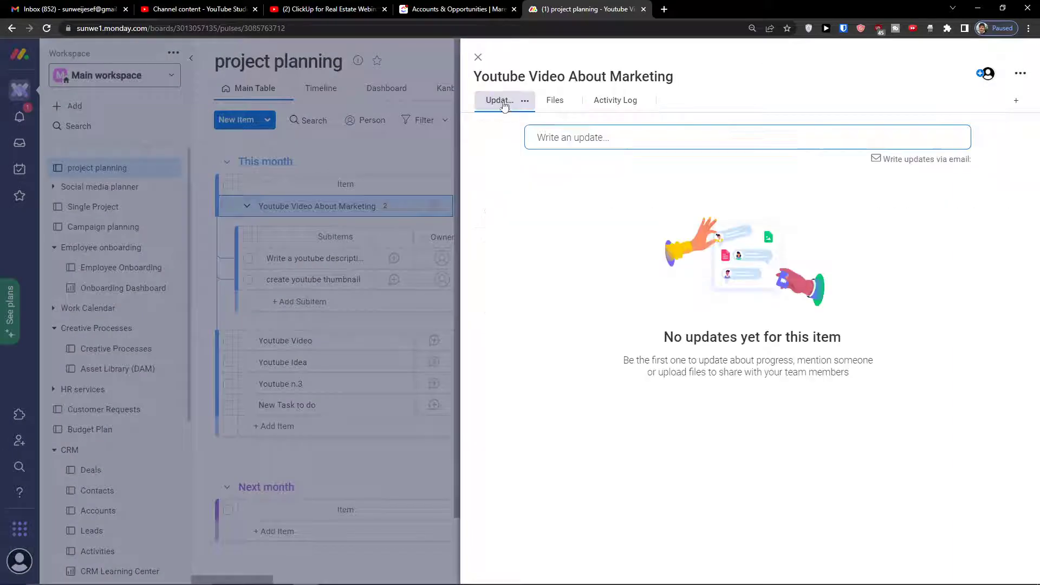
pyautogui.click(1017, 100)
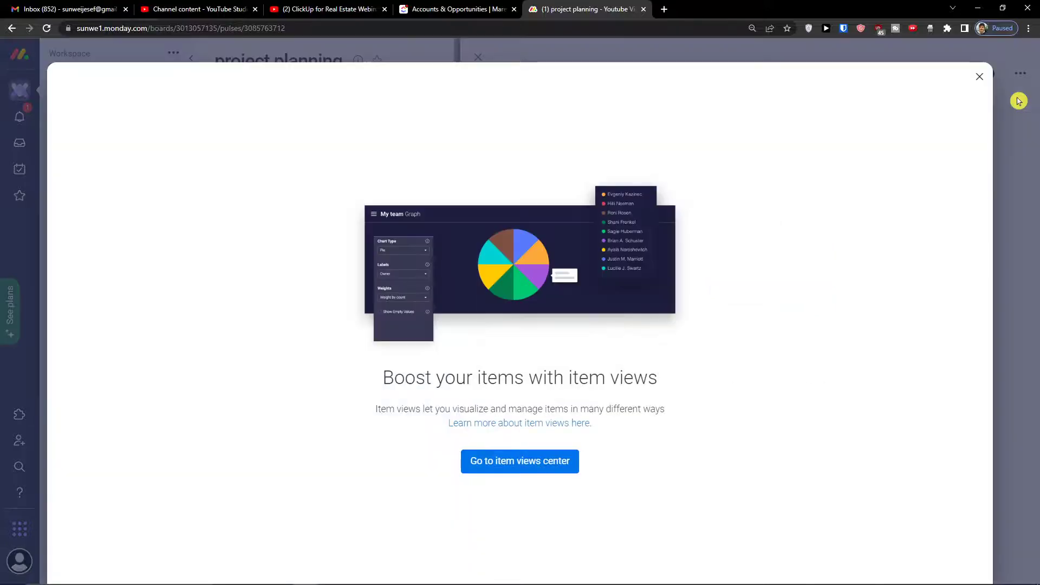
pyautogui.click(479, 469)
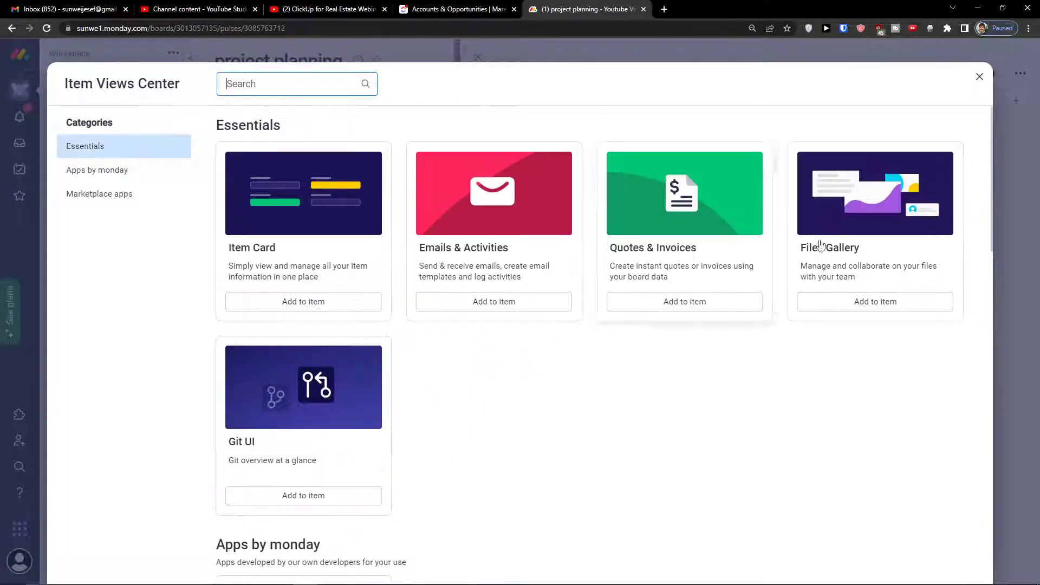
pyautogui.click(281, 299)
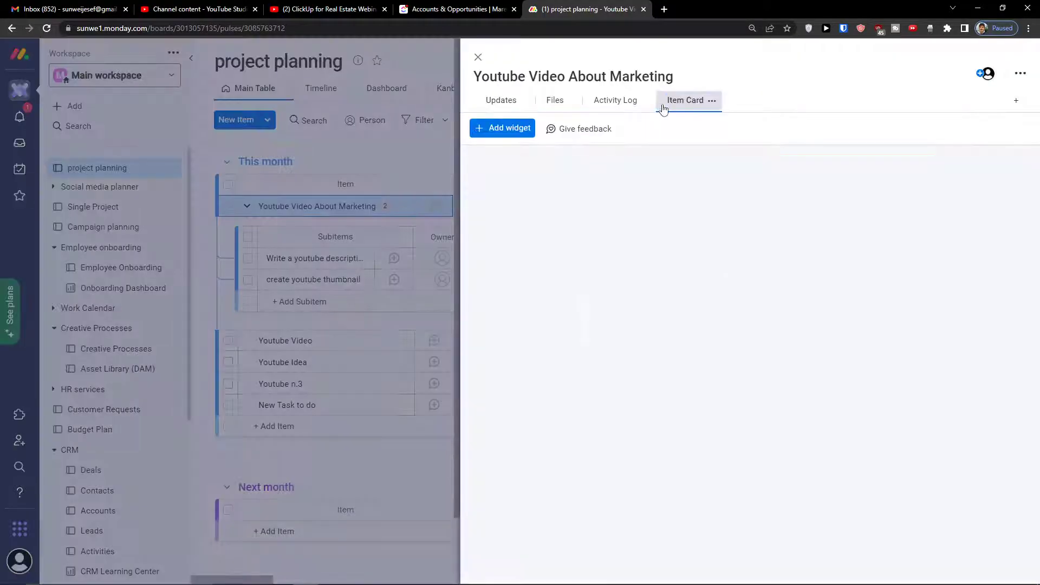
pyautogui.scroll(-1, 580, 291)
pyautogui.scroll(2, 565, 401)
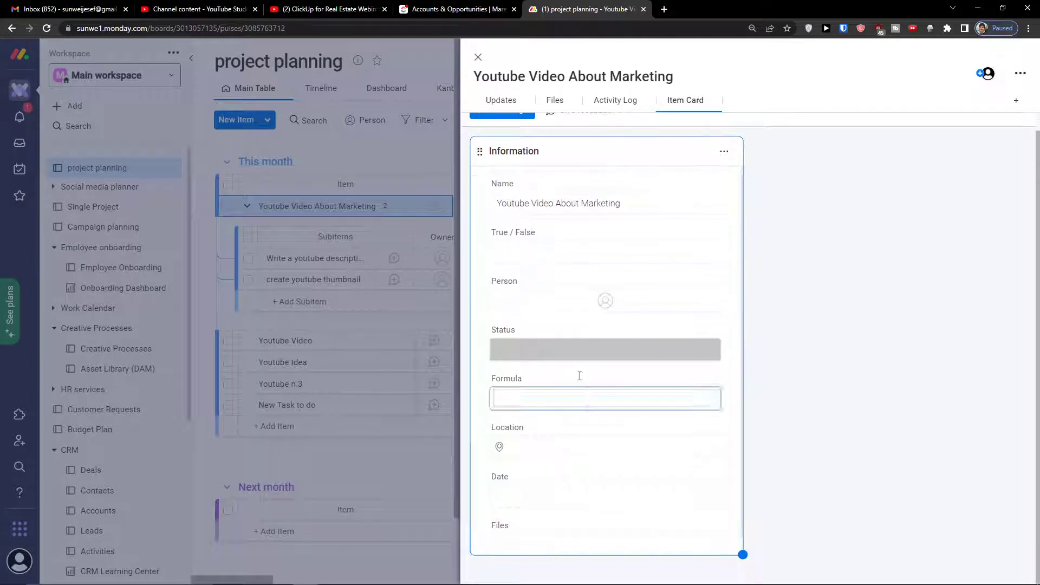
# - Add an Emails & Activities view to the item, start a new email and dismiss the email connection dialog
pyautogui.click(1014, 104)
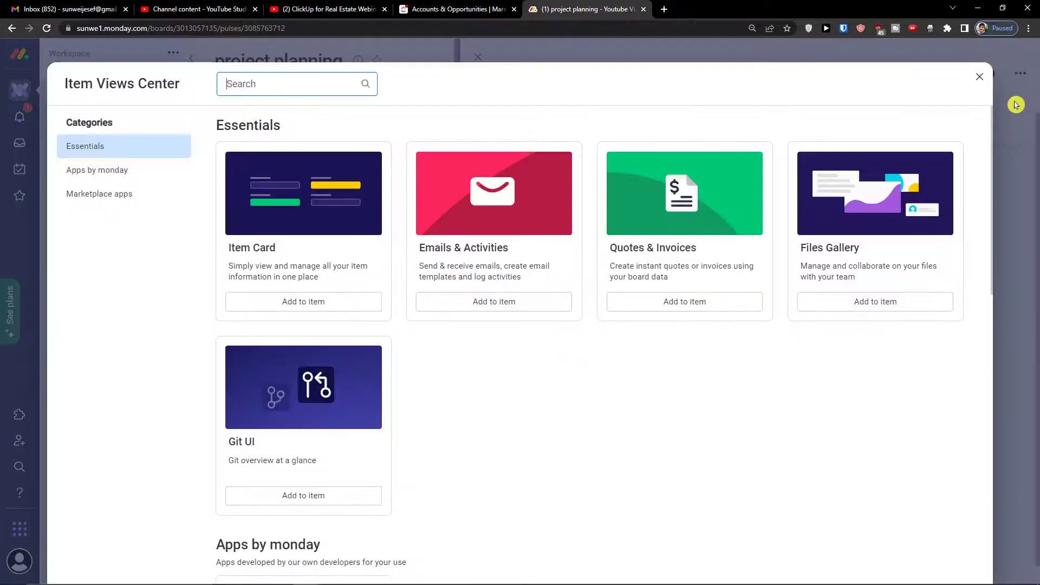
pyautogui.click(517, 302)
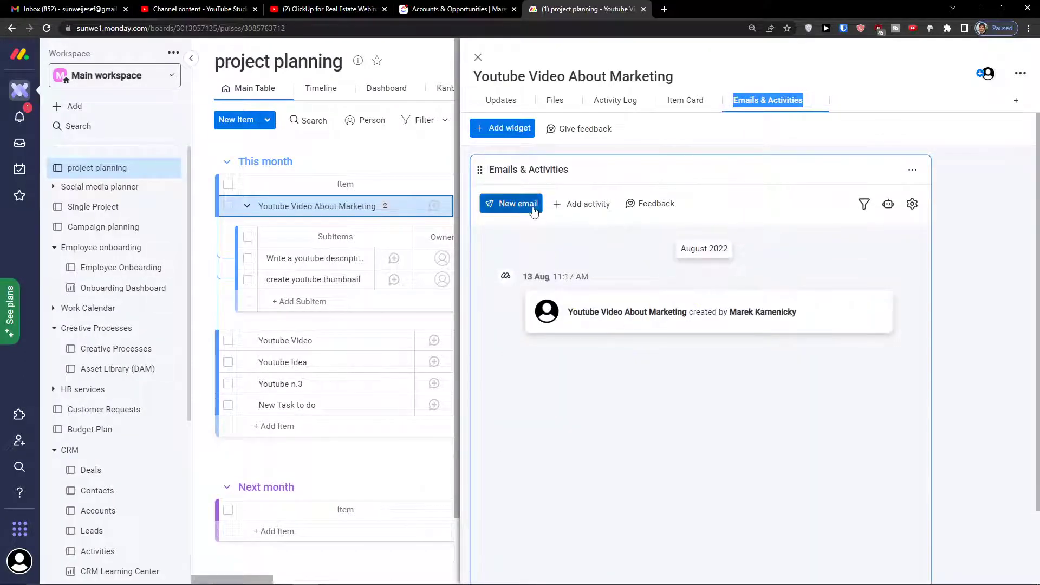
pyautogui.click(511, 203)
pyautogui.click(783, 551)
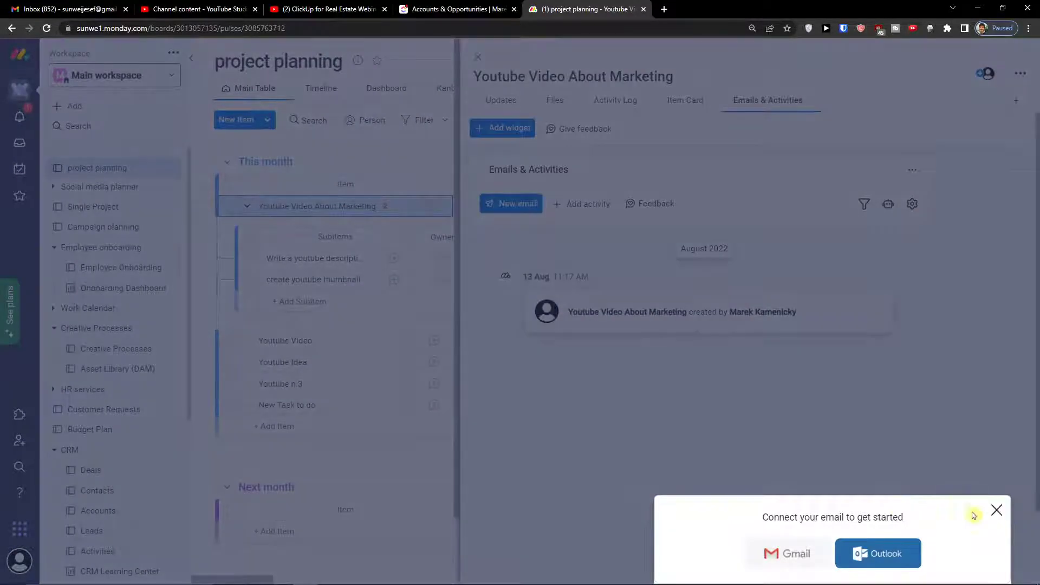
pyautogui.click(997, 510)
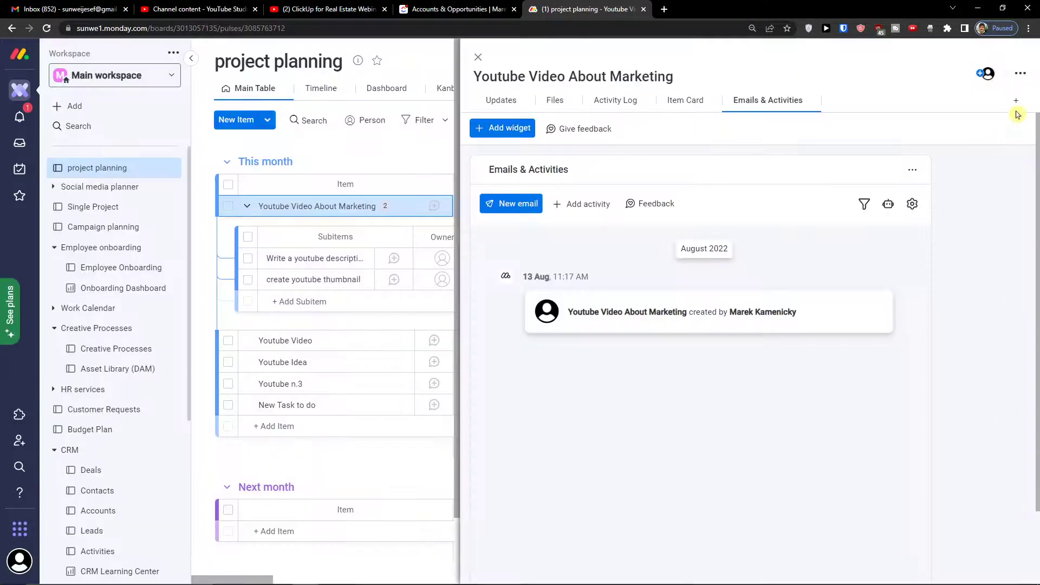
# - Add a Quotes & Invoices view to the item and look through its quote form
pyautogui.click(1015, 102)
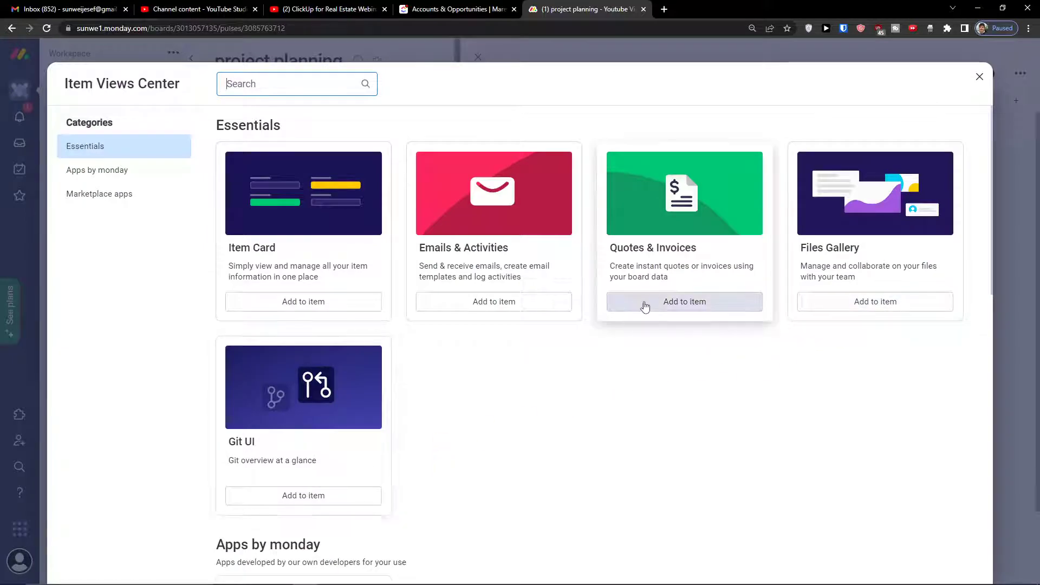
pyautogui.click(665, 309)
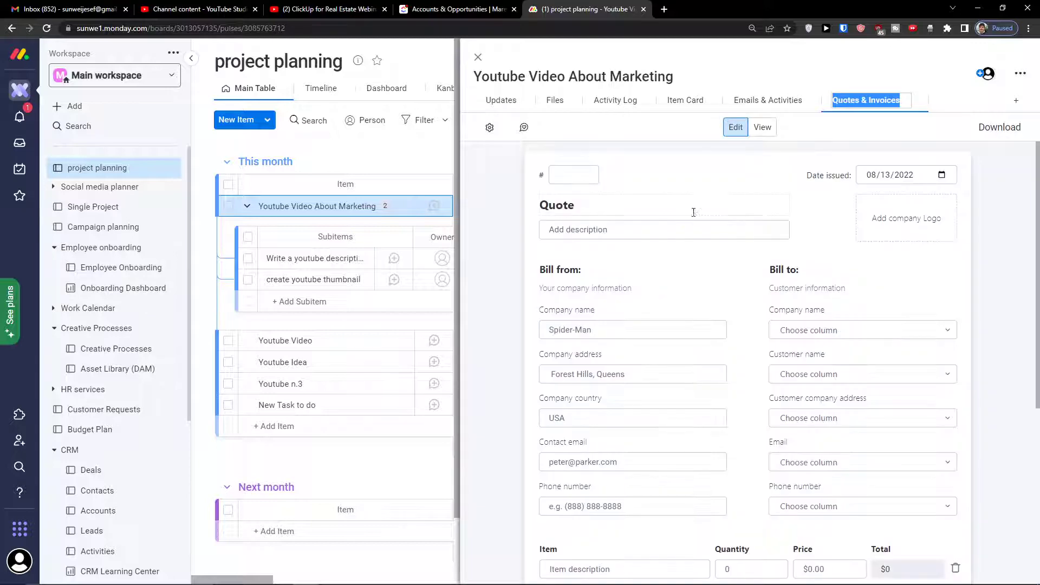
pyautogui.scroll(-5, 698, 263)
pyautogui.scroll(4, 726, 273)
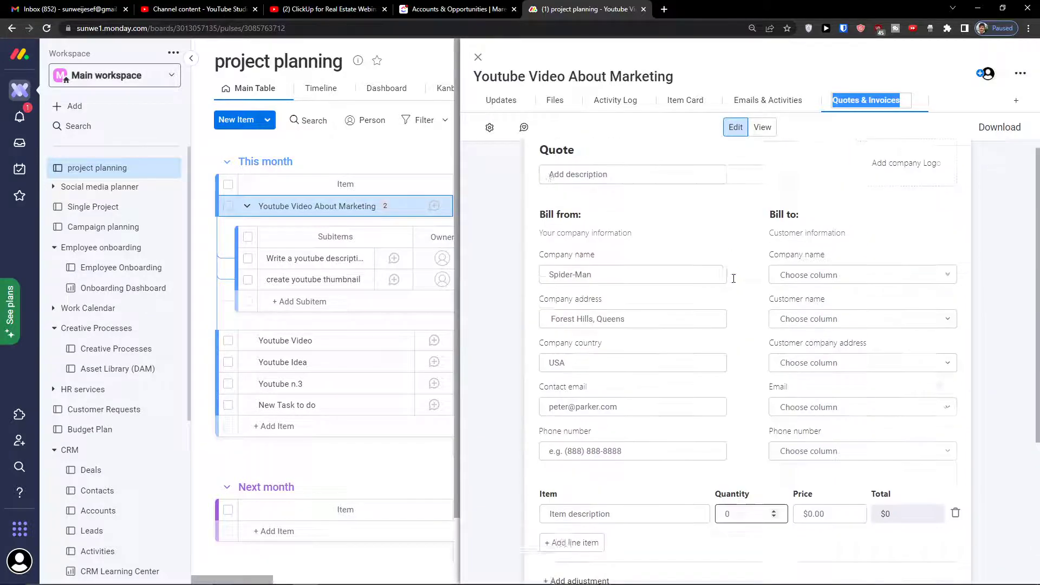
pyautogui.scroll(1, 733, 279)
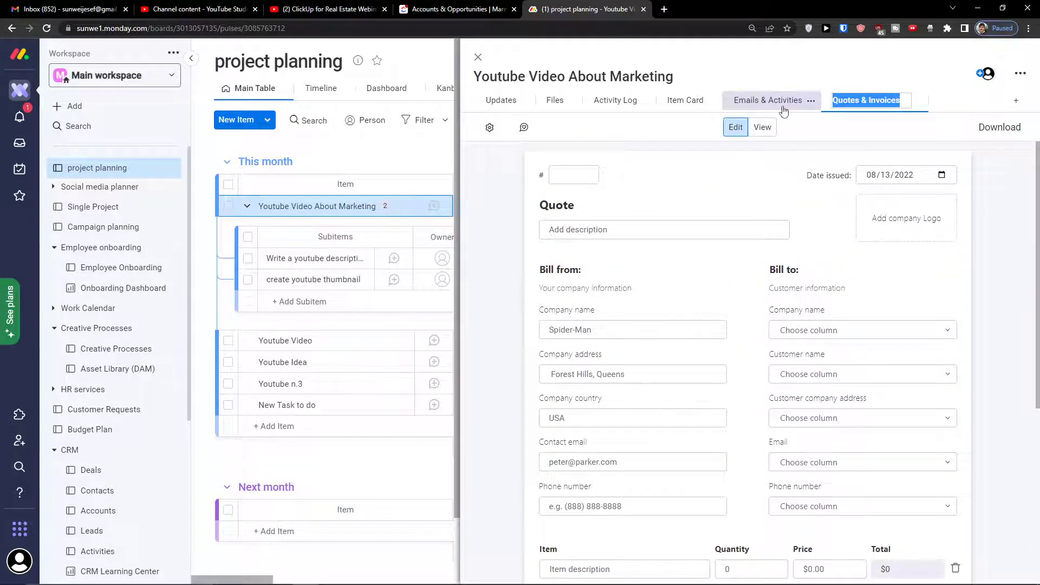
# - Review the item's Emails & Activities and Item Card views, and close the item page
pyautogui.click(782, 109)
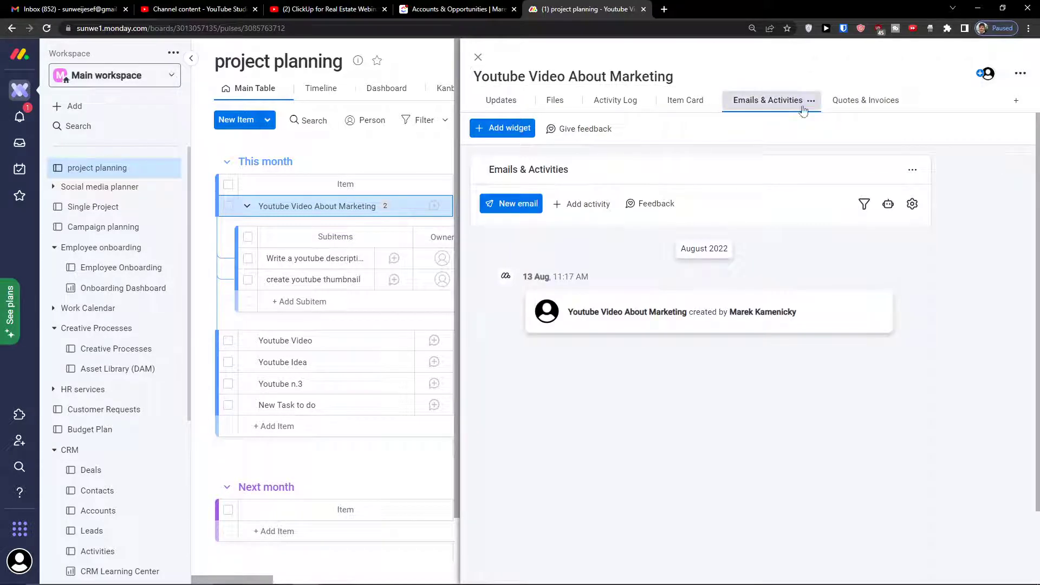
pyautogui.click(686, 101)
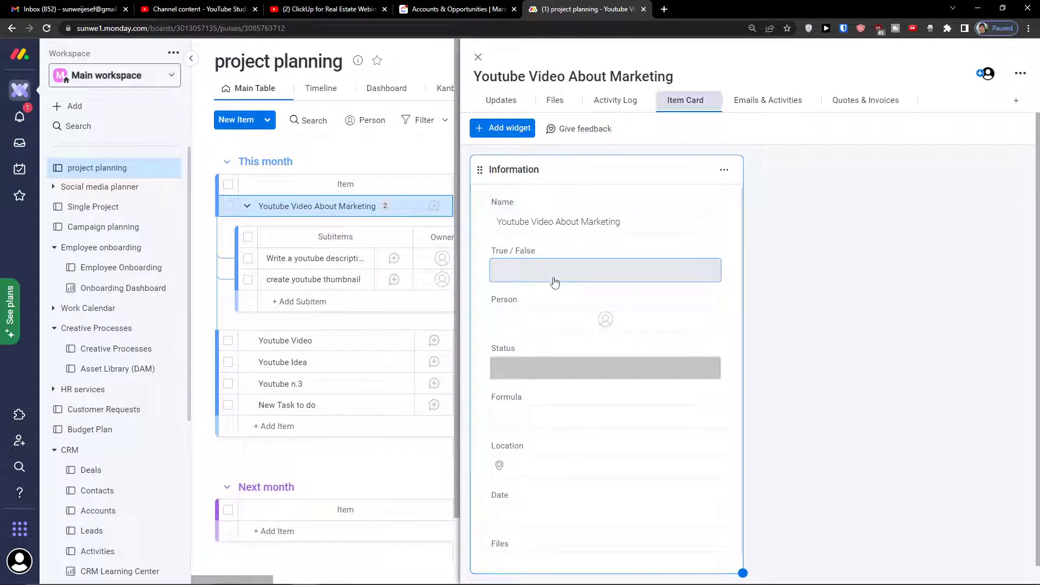
pyautogui.scroll(-1, 534, 424)
pyautogui.scroll(-1, 534, 426)
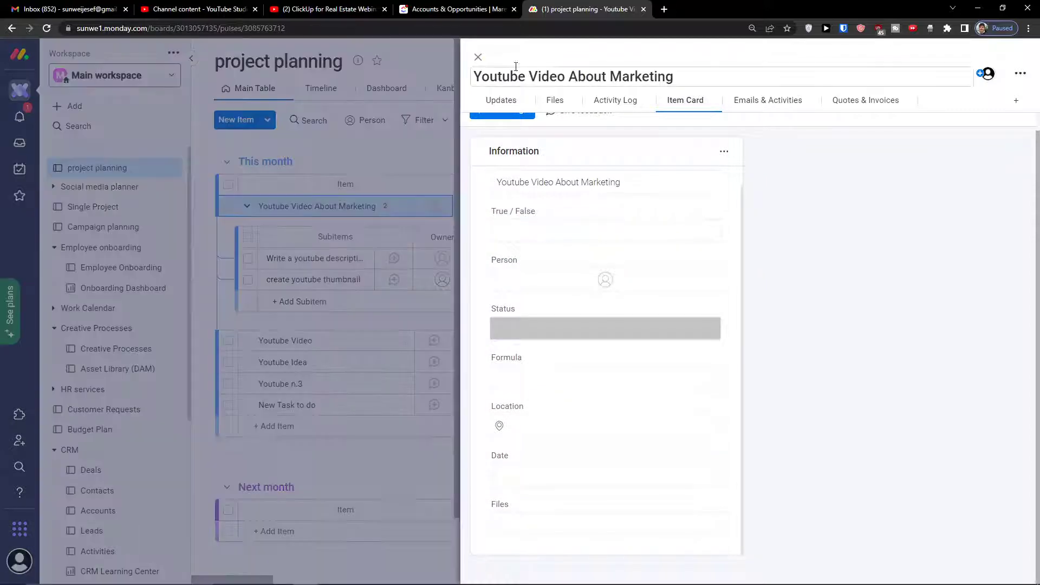
pyautogui.click(477, 56)
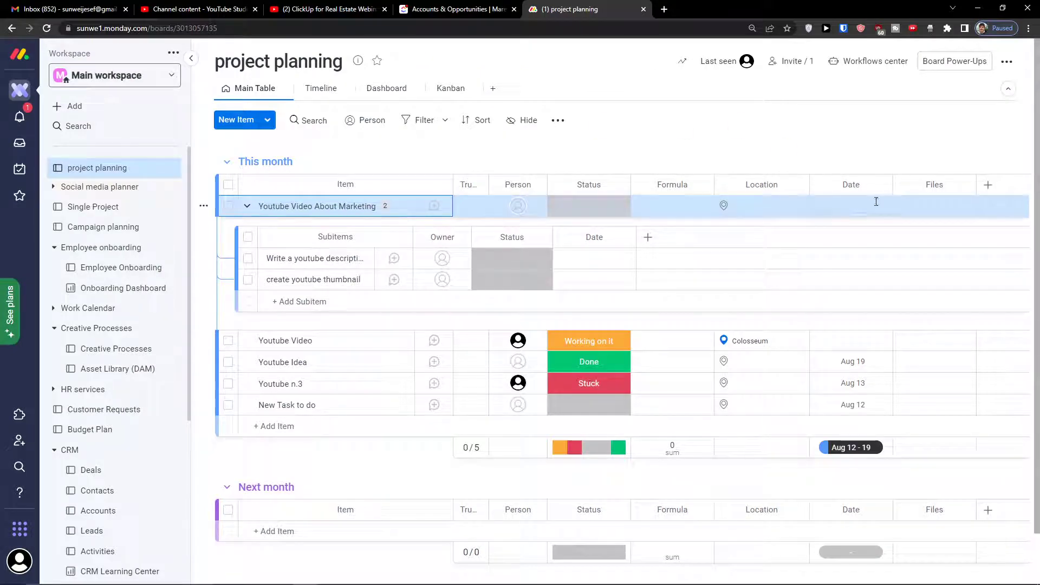
# - Look at the item pages of Youtube Video About Marketing and Youtube n.3, and close the item page
pyautogui.click(400, 207)
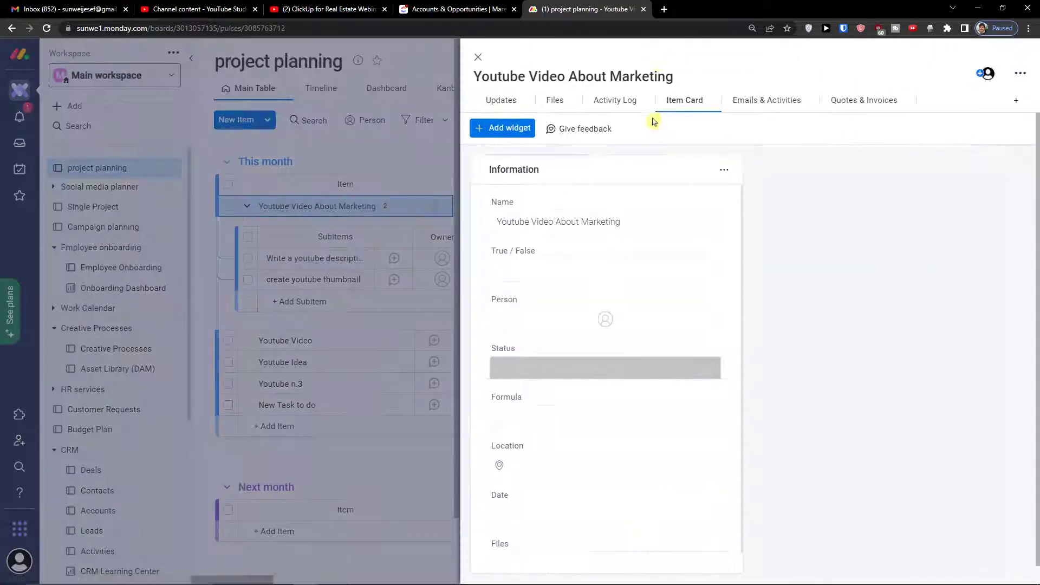
pyautogui.click(371, 342)
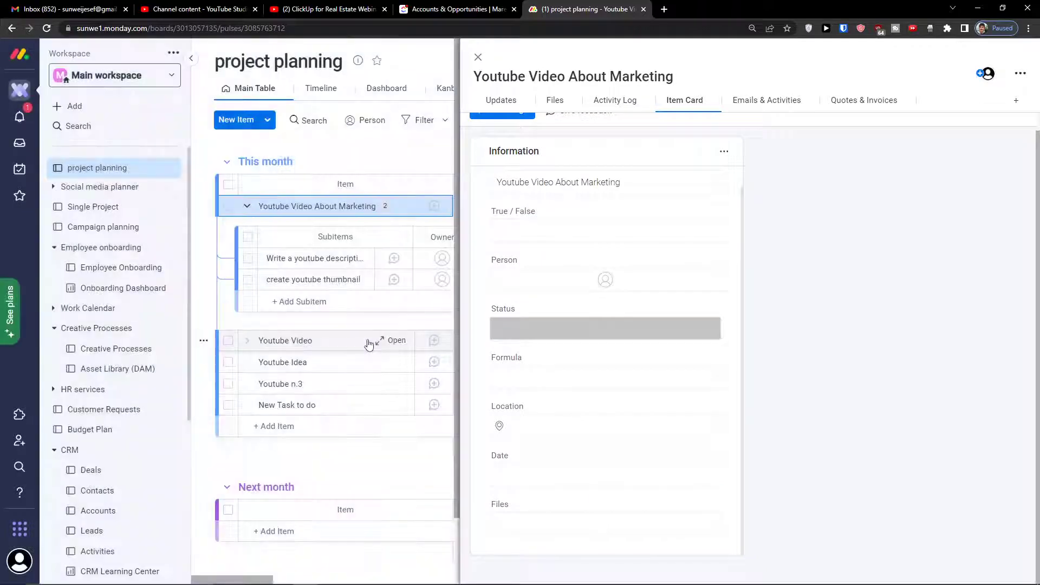
pyautogui.click(353, 385)
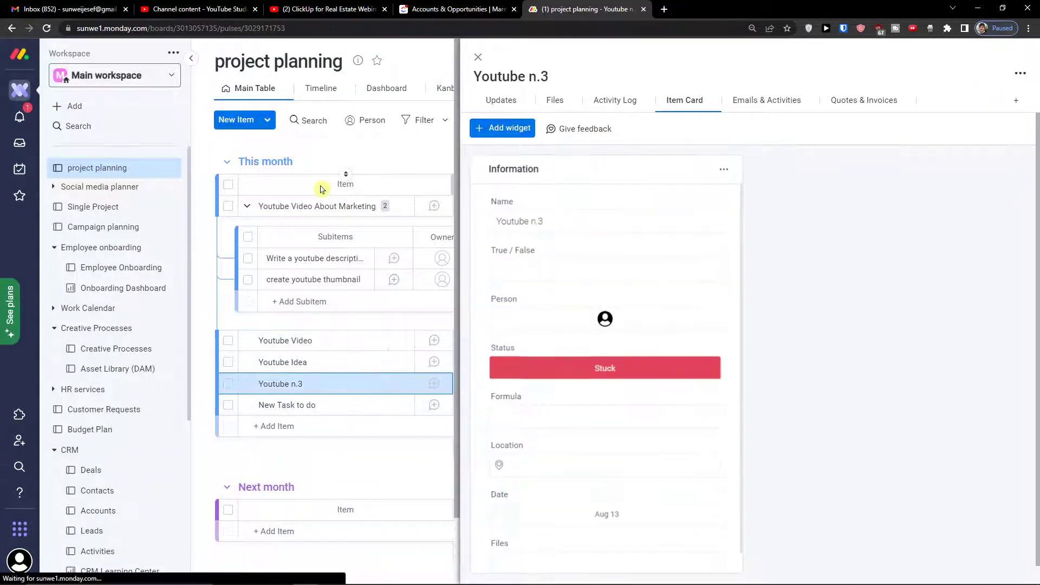
pyautogui.click(313, 202)
pyautogui.click(478, 57)
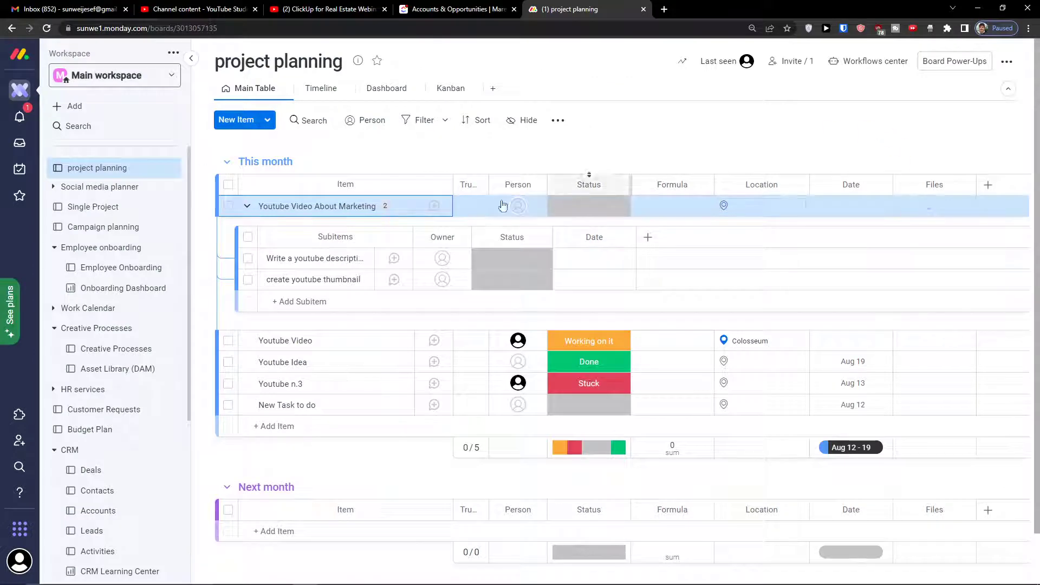
# - On the Youtube Video About Marketing item card, check True / False, assign a person and set the status to Working on it
pyautogui.click(399, 212)
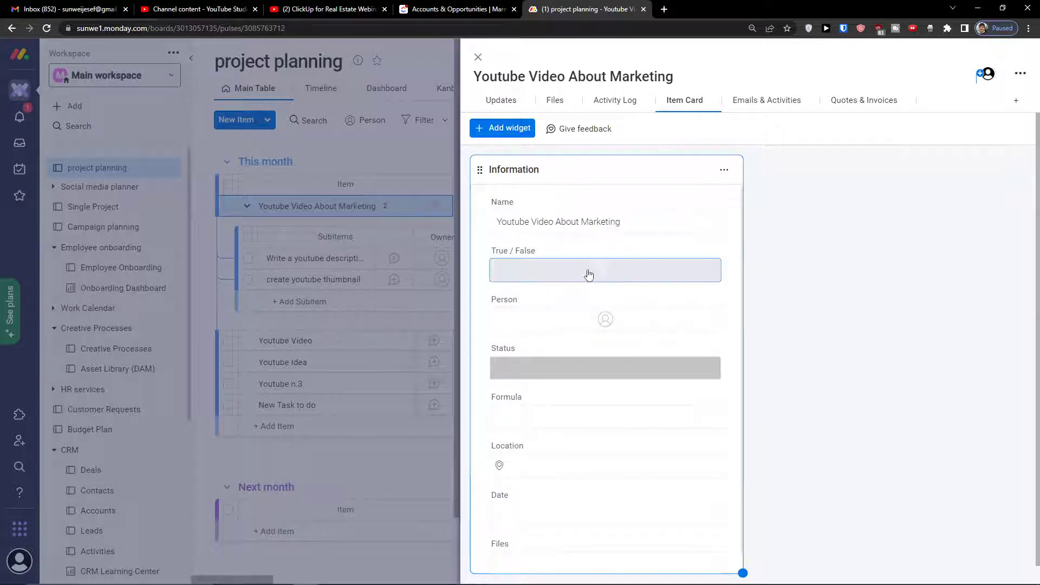
pyautogui.click(558, 320)
pyautogui.click(542, 398)
pyautogui.click(554, 362)
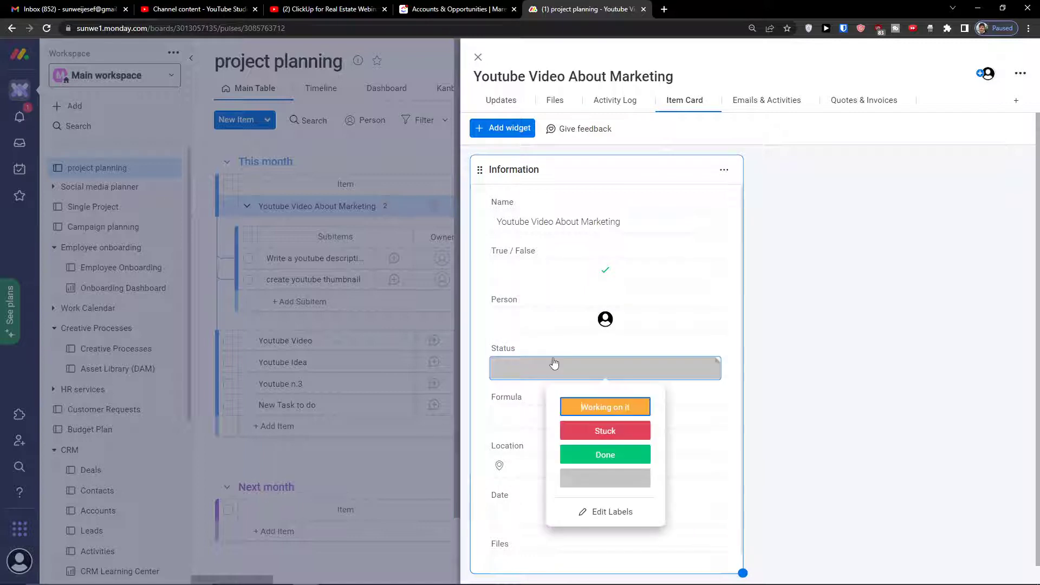
pyautogui.click(609, 407)
pyautogui.scroll(-1, 605, 399)
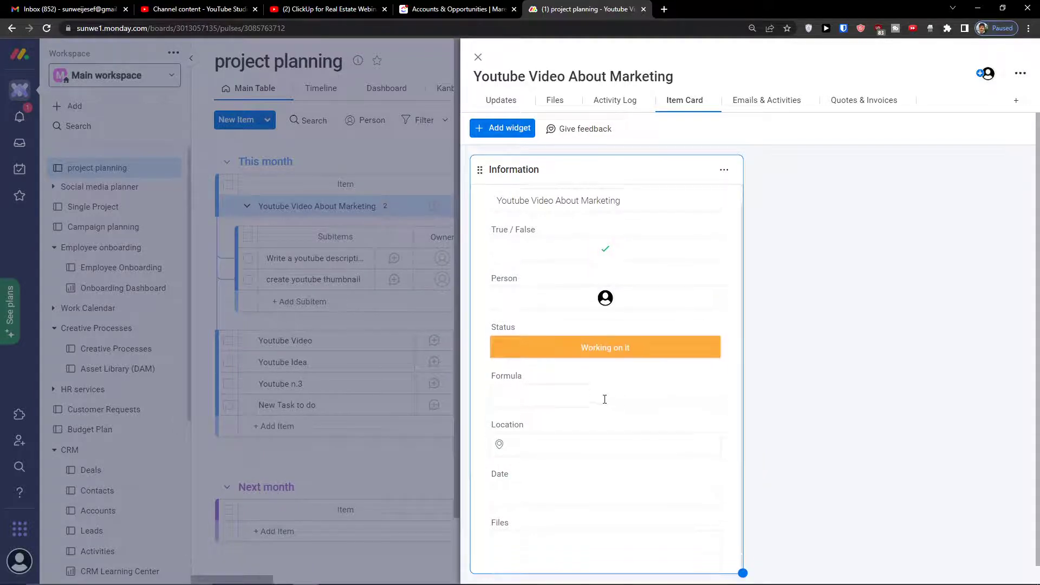
# - Set the item's location to Giza Pyramid Complex and its date to August 14, 2022, and close the item page
pyautogui.click(541, 442)
pyautogui.click(536, 480)
pyautogui.click(548, 485)
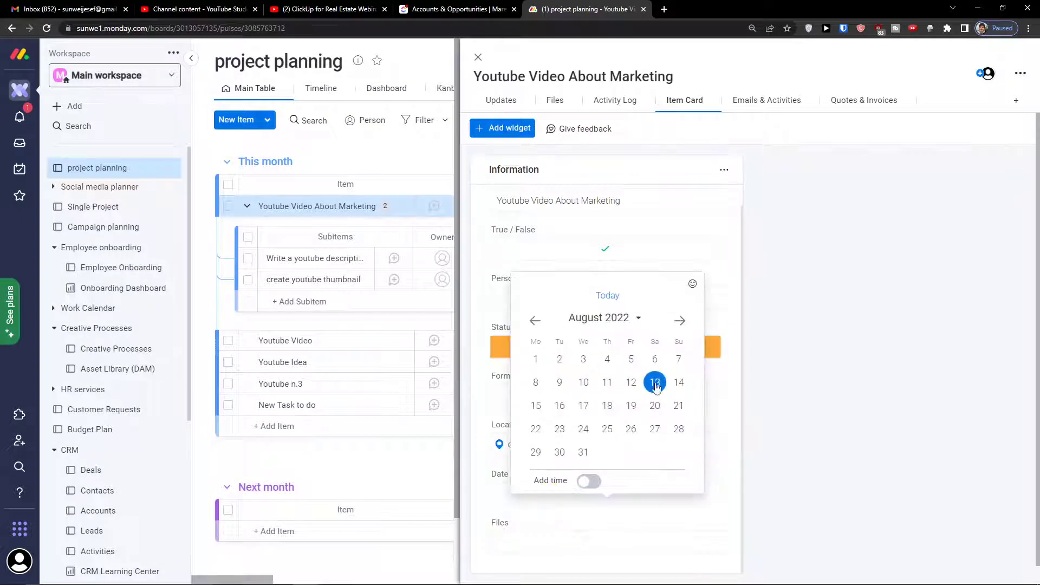
pyautogui.click(679, 383)
pyautogui.scroll(-1, 596, 536)
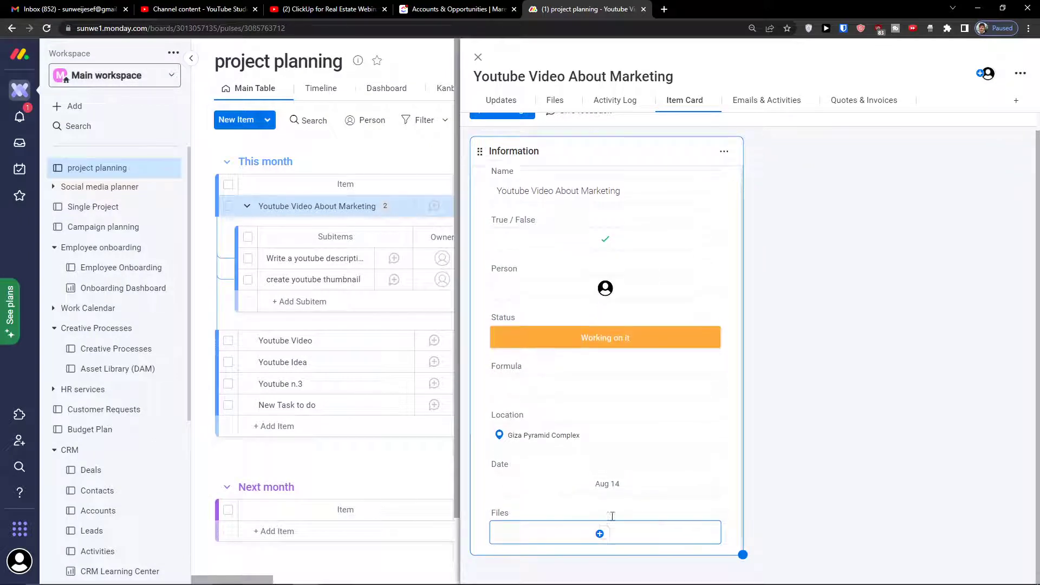
pyautogui.click(477, 60)
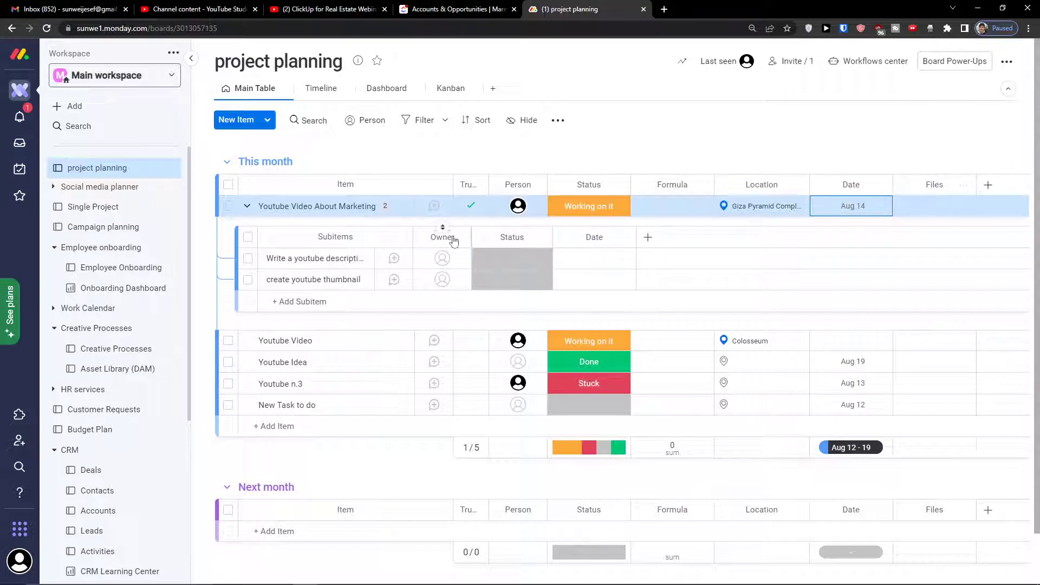
# - Collapse the subitems of the Youtube Video About Marketing item
pyautogui.click(247, 206)
pyautogui.click(247, 206)
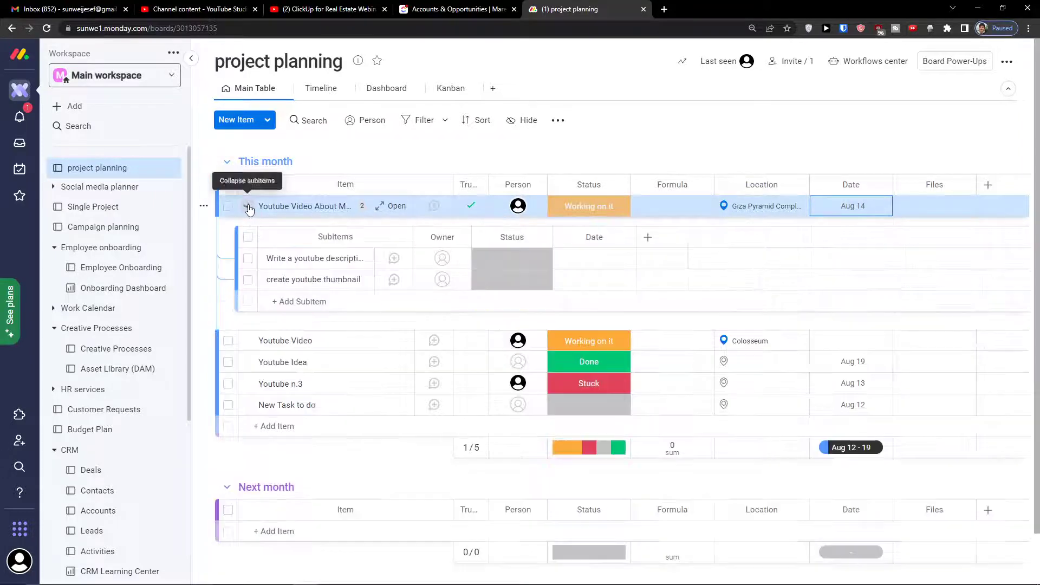
pyautogui.click(247, 206)
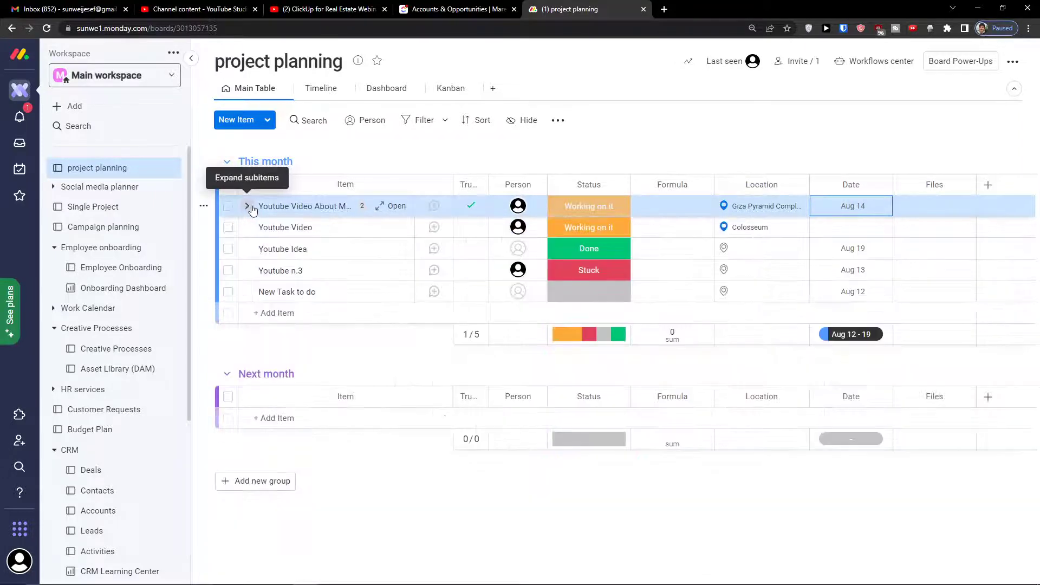
# - Open the Column Center and look through the Featured, Essentials, Super Useful and Team Power-Up column types
pyautogui.click(989, 186)
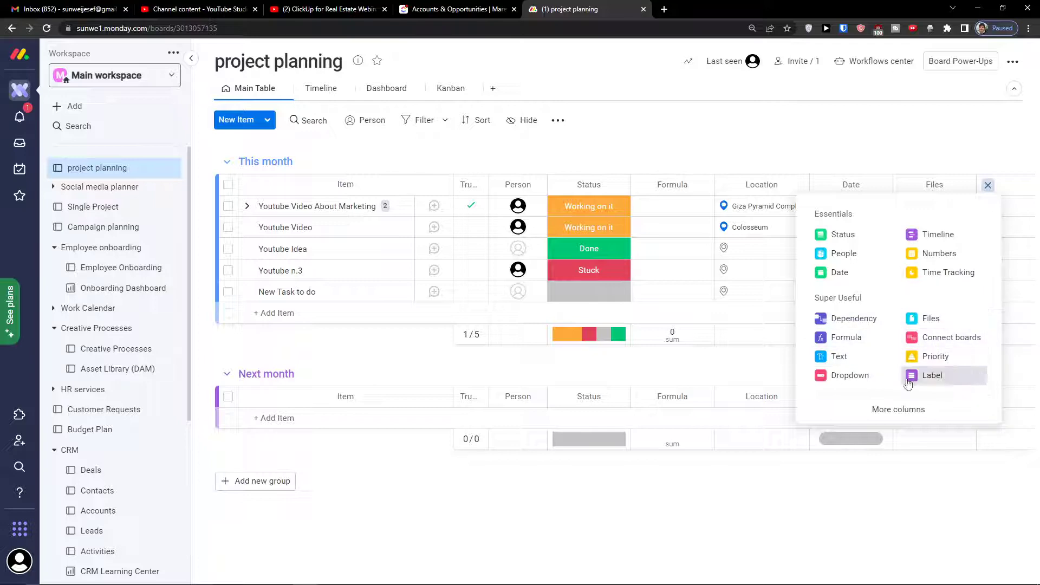
pyautogui.click(891, 409)
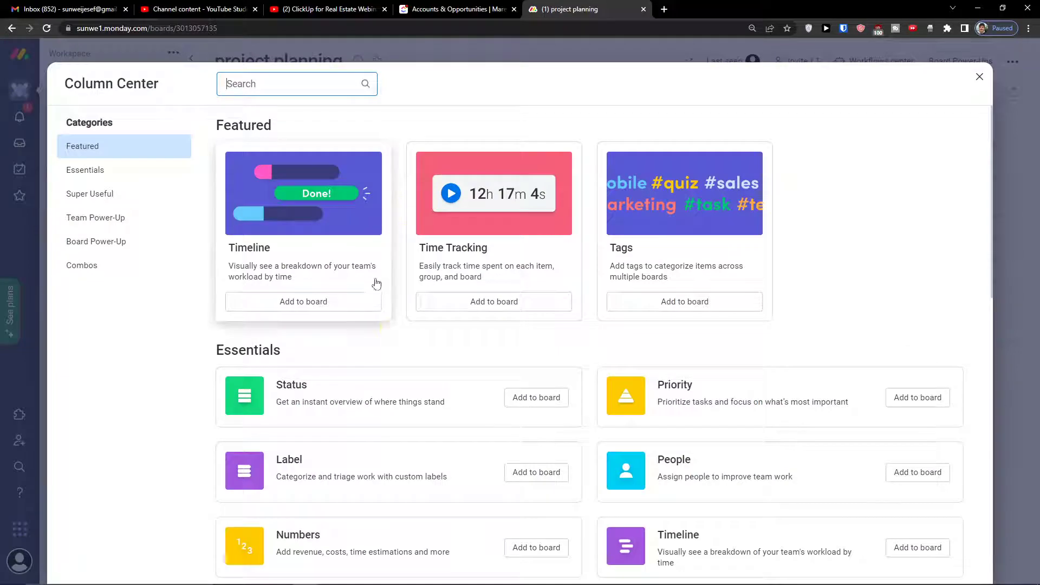
pyautogui.scroll(-2, 401, 357)
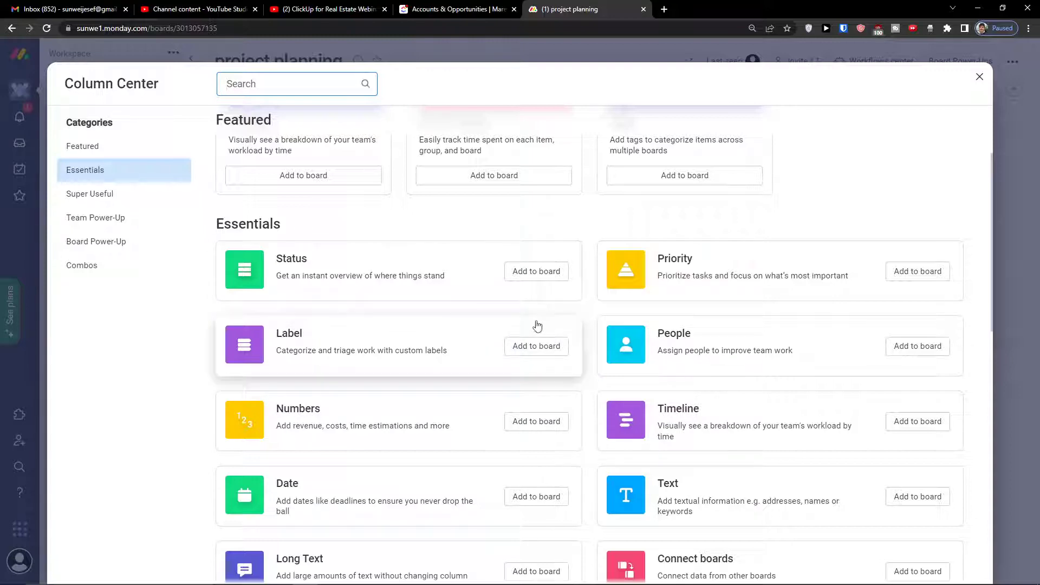
pyautogui.scroll(-2, 576, 307)
pyautogui.scroll(-2, 596, 307)
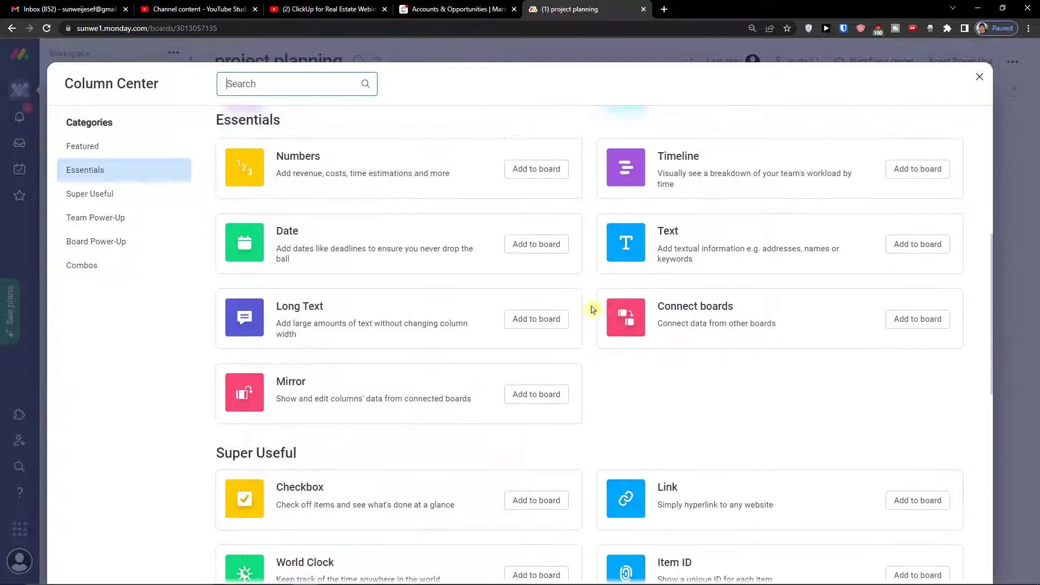
pyautogui.scroll(2, 591, 310)
pyautogui.scroll(-2, 592, 310)
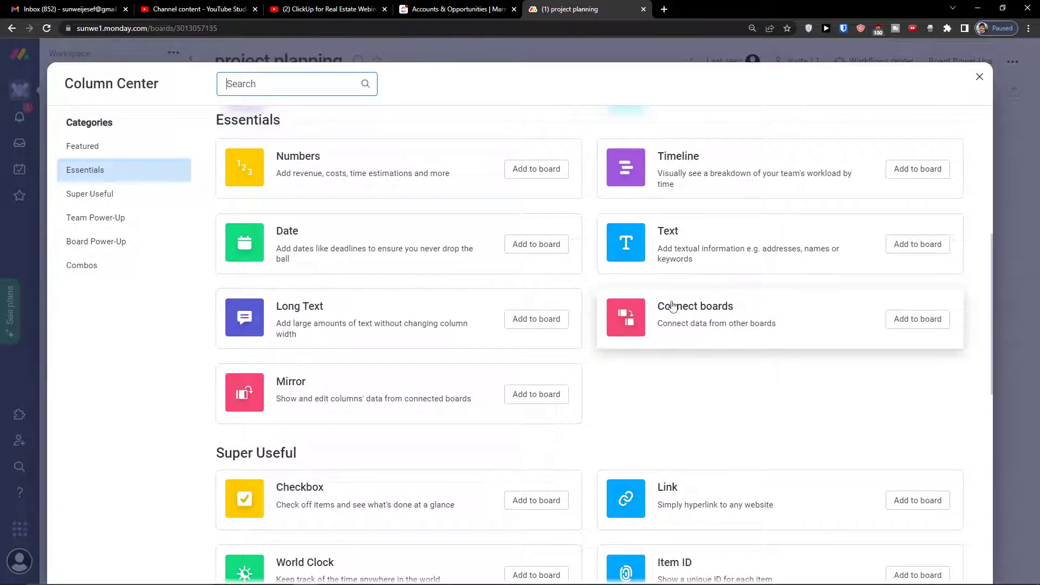
pyautogui.scroll(-4, 666, 308)
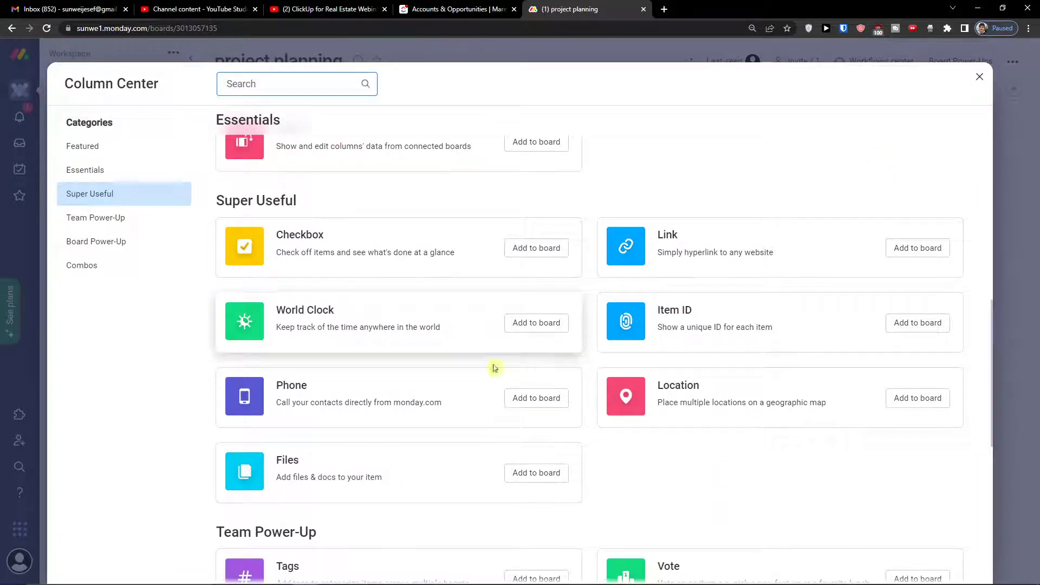
pyautogui.scroll(-2, 627, 434)
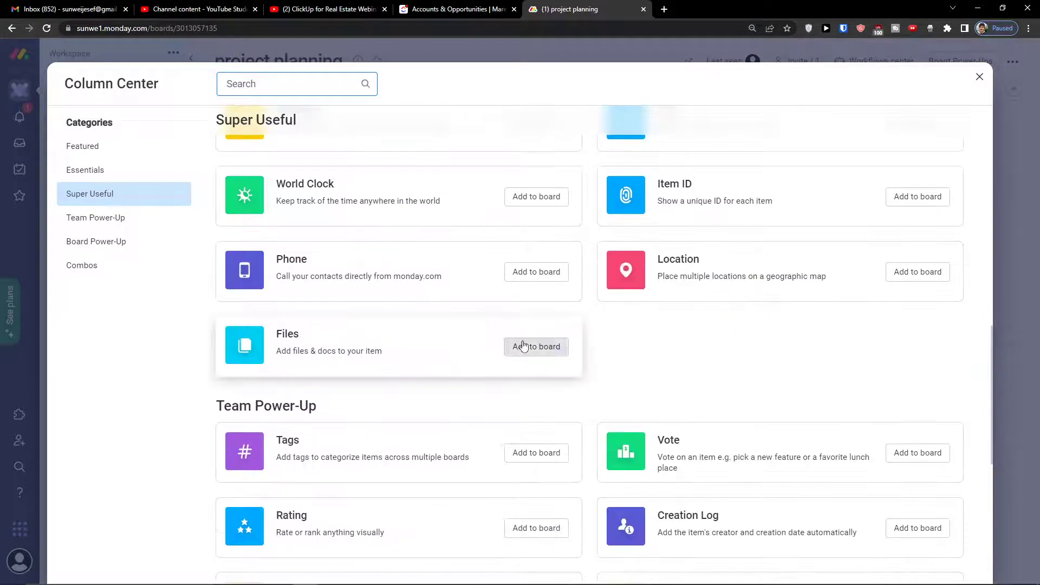
pyautogui.scroll(-2, 457, 356)
pyautogui.scroll(-2, 873, 383)
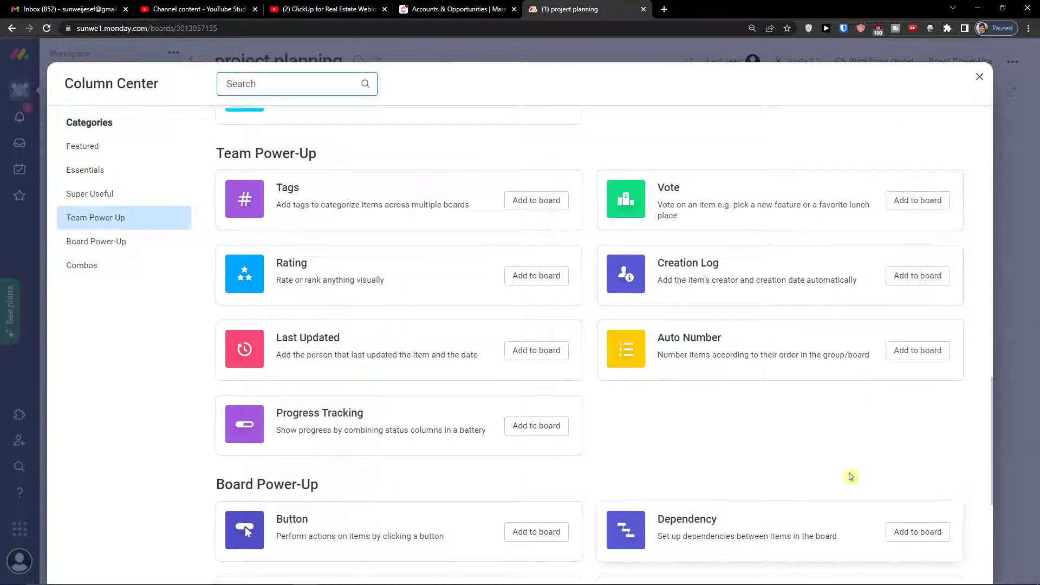
# - Add the Time Tracking column from the Board Power-Up category to the board
pyautogui.scroll(-2, 608, 435)
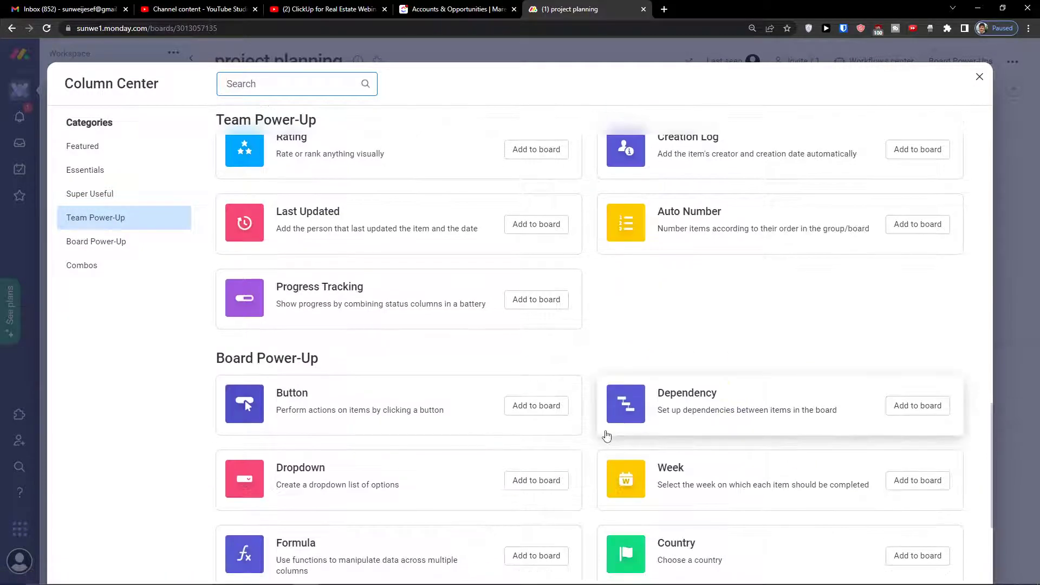
pyautogui.scroll(-2, 606, 433)
pyautogui.scroll(1, 609, 426)
pyautogui.scroll(-1, 611, 420)
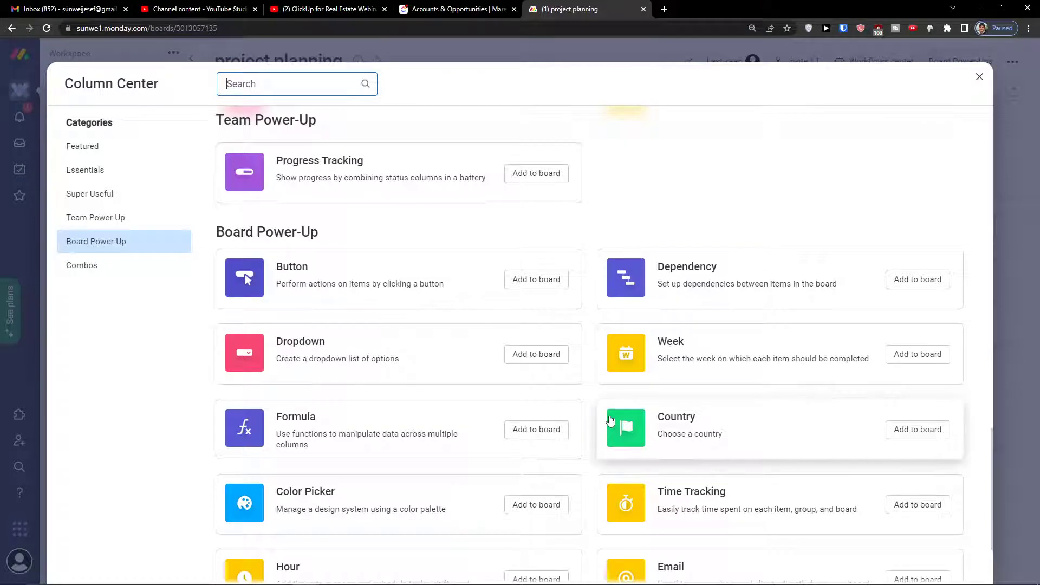
pyautogui.scroll(-2, 611, 420)
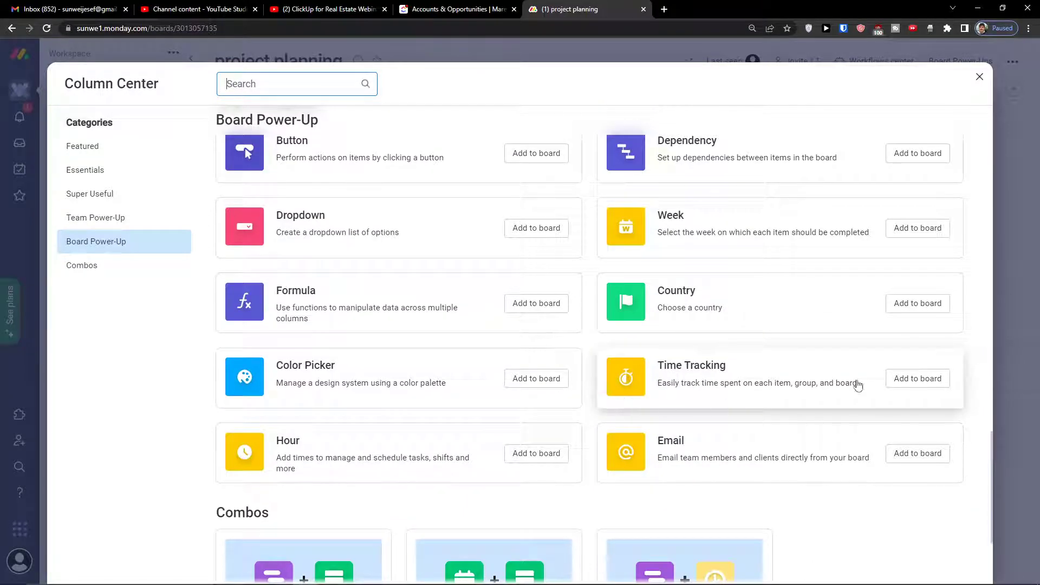
pyautogui.click(900, 381)
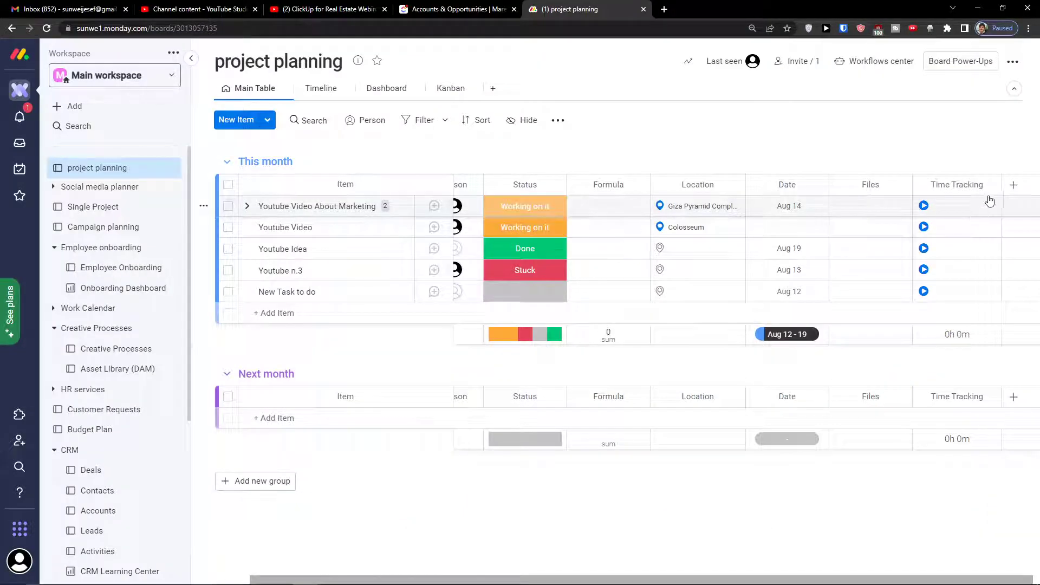
# - Record a few seconds of tracked time for the Youtube Video About Marketing item
pyautogui.click(664, 9)
pyautogui.moveTo(677, 9); pyautogui.dragTo(0, 157)
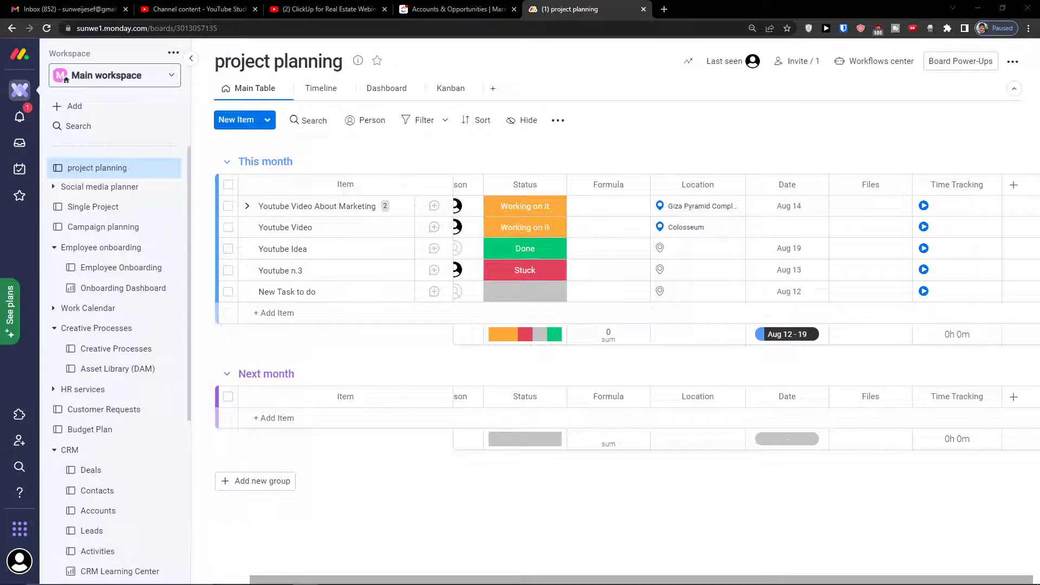
pyautogui.click(924, 206)
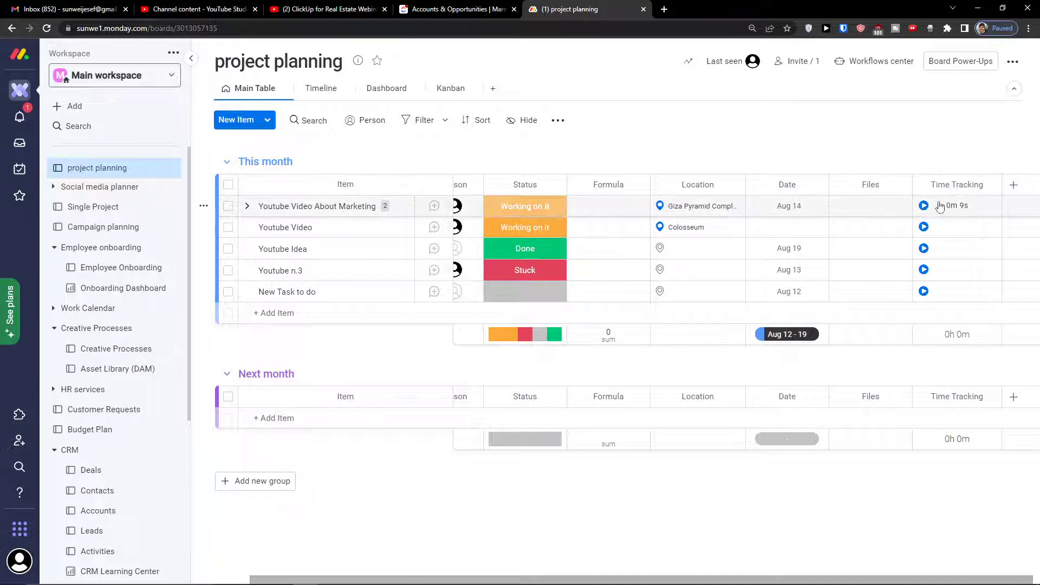
# - Add a second Status column to the board and open its label choices for the Youtube Video About Marketing item
pyautogui.click(1013, 185)
pyautogui.click(899, 236)
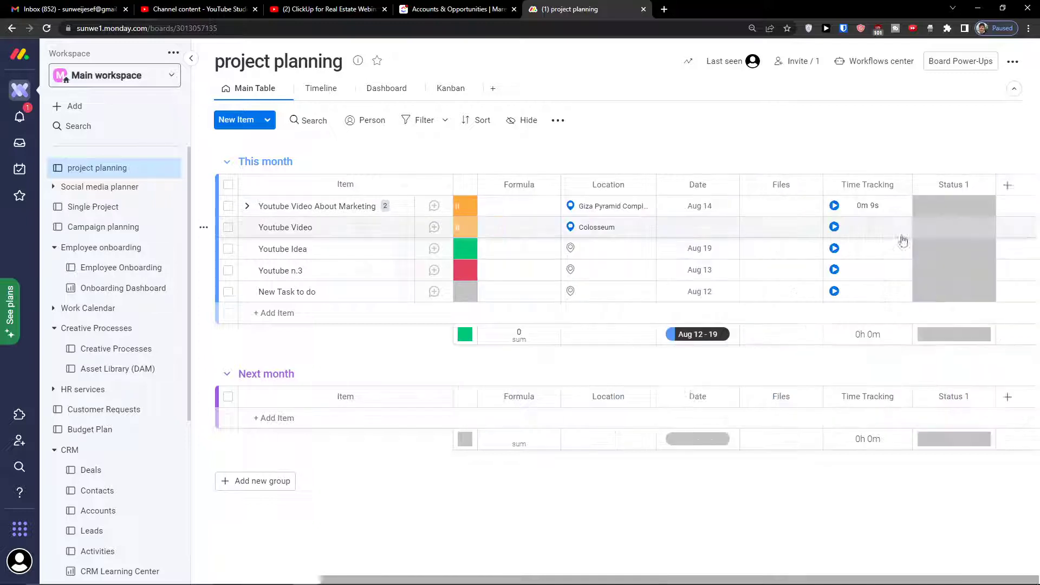
pyautogui.click(951, 207)
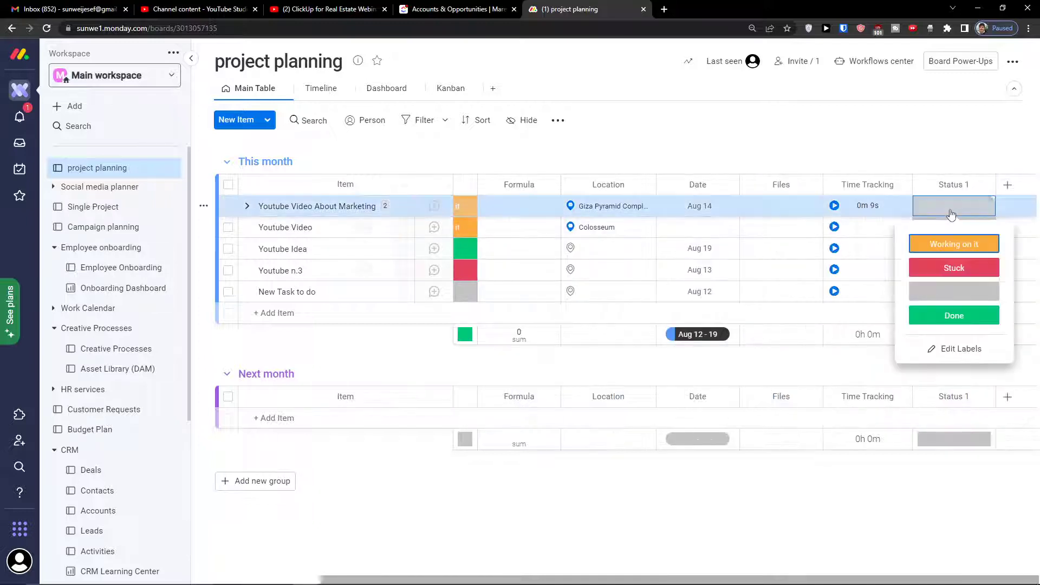
# - Add a Label column from the Column Center and view its label choices for the Youtube Video About Marketing item
pyautogui.click(1007, 185)
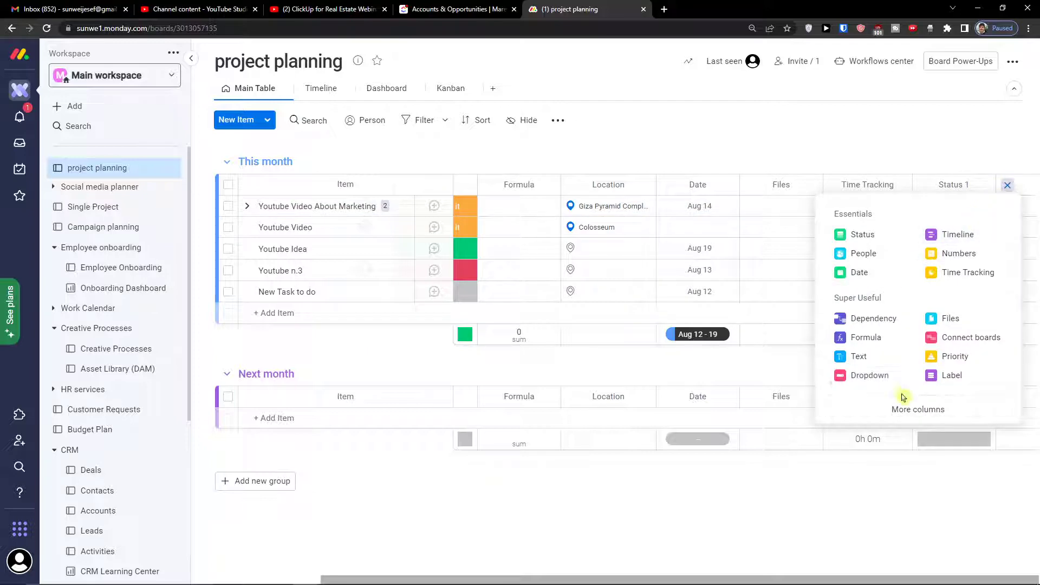
pyautogui.click(836, 408)
pyautogui.click(535, 471)
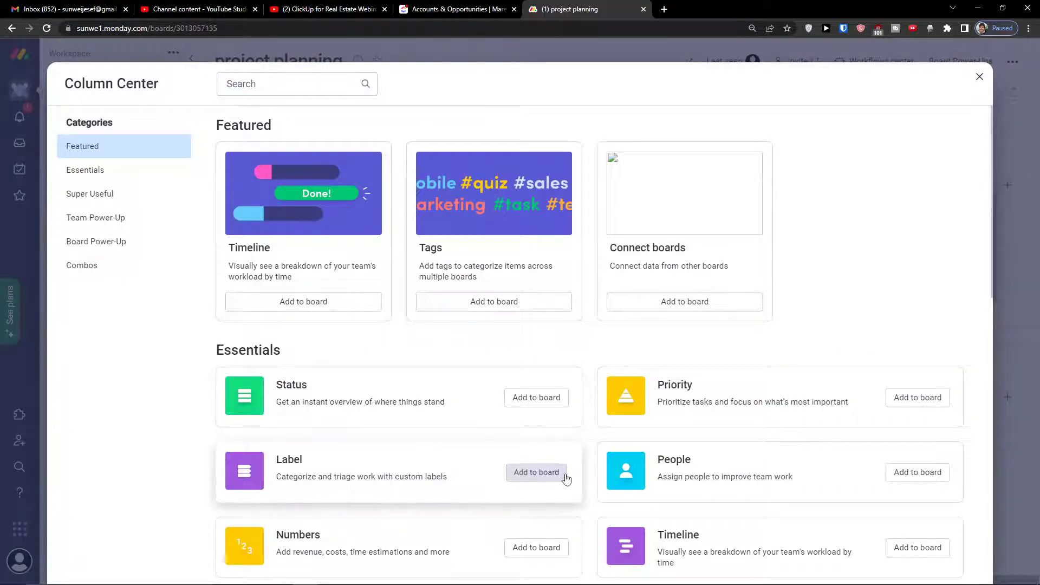
pyautogui.click(949, 214)
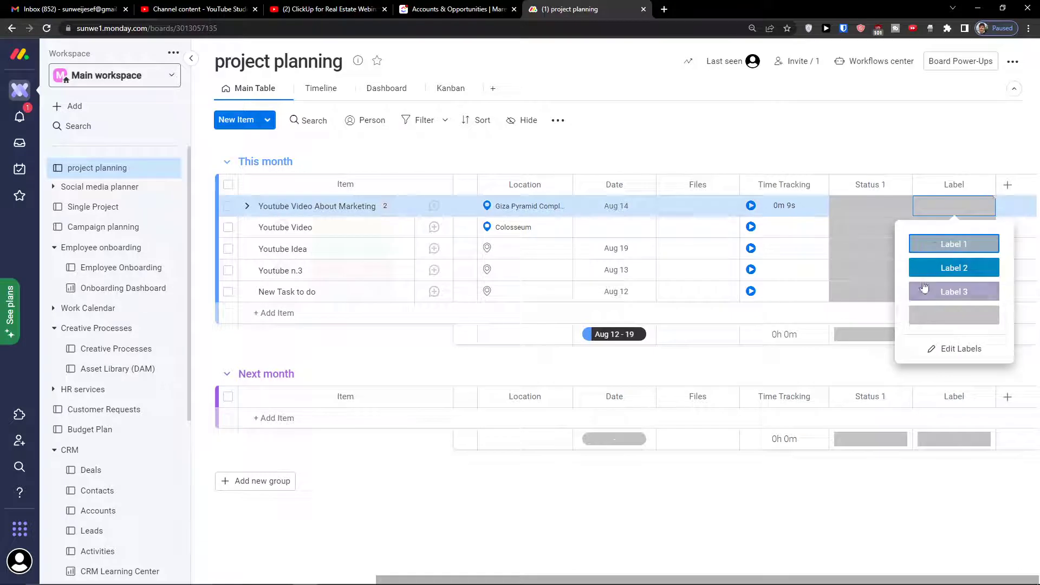
pyautogui.click(928, 341)
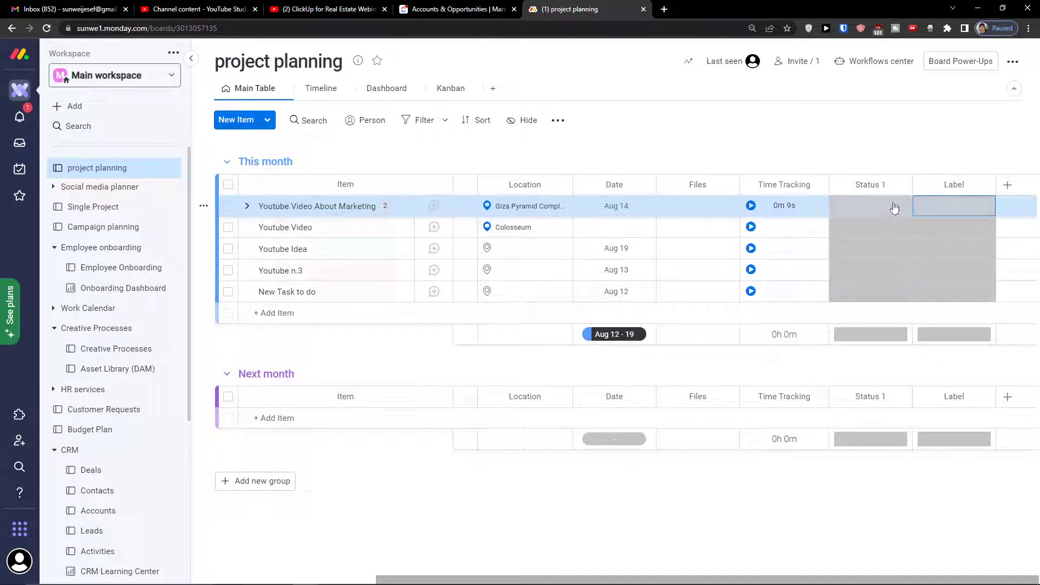
# - Edit the Label column's choices by adding a blank new label and renaming Label 1 as camera
pyautogui.click(937, 203)
pyautogui.click(945, 351)
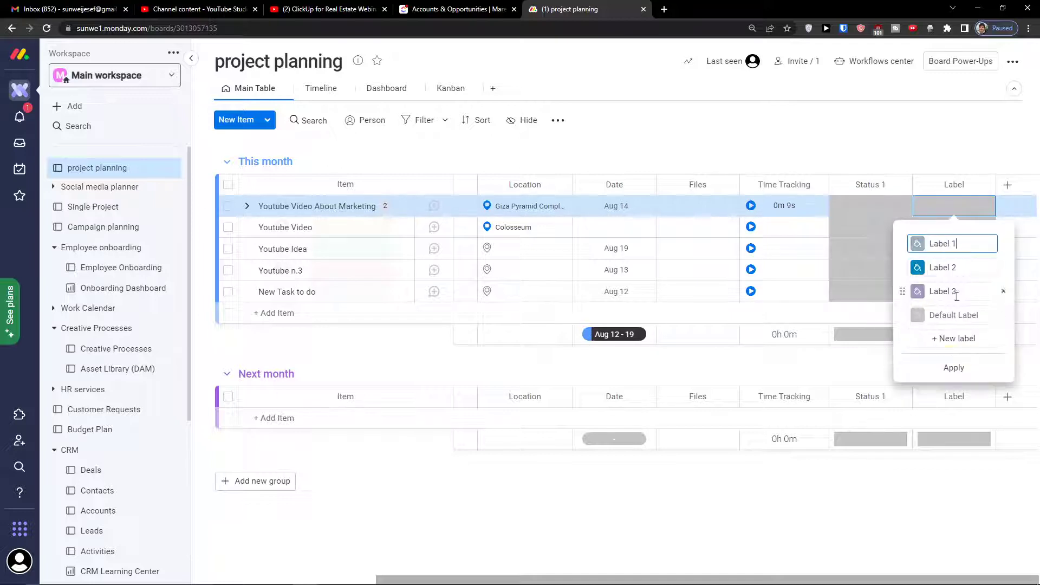
pyautogui.click(956, 338)
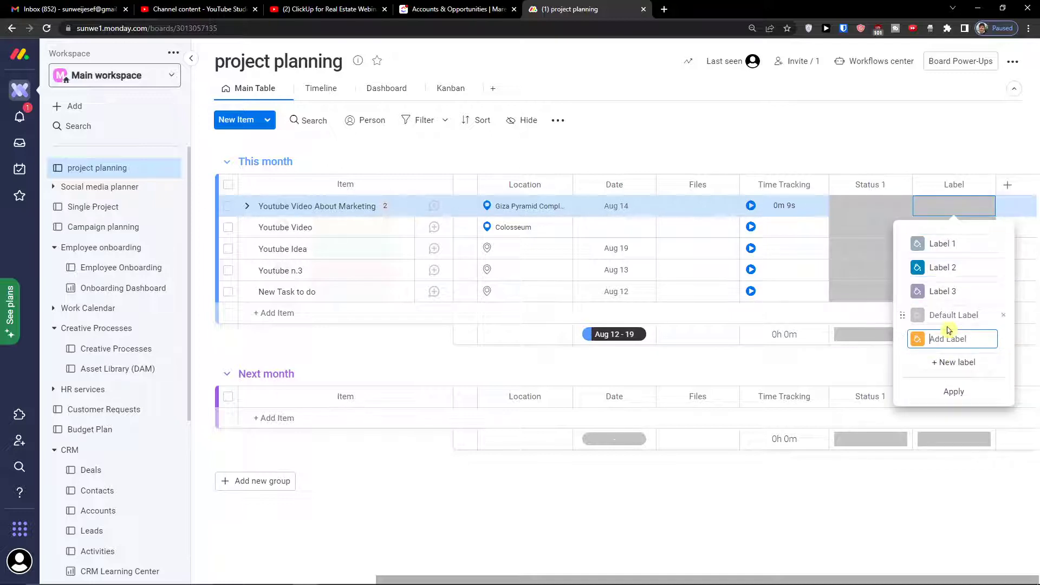
pyautogui.click(944, 291)
pyautogui.doubleClick(953, 267)
pyautogui.tripleClick(950, 247)
pyautogui.write('you')
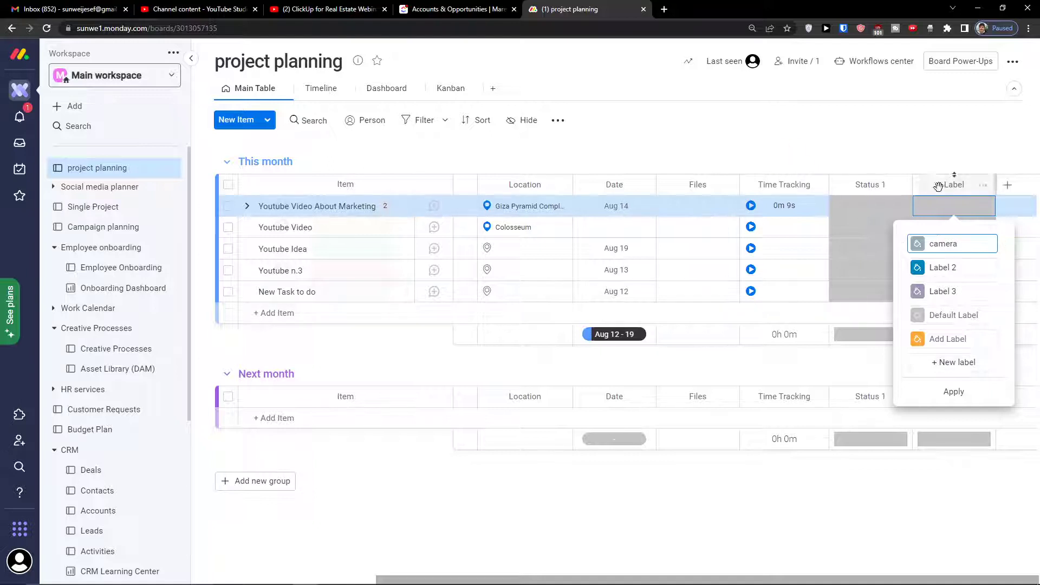
# - Rename Label 2 as audio, recolour the camera label orange-red, and apply the label edits
pyautogui.click(942, 268)
pyautogui.write('audio')
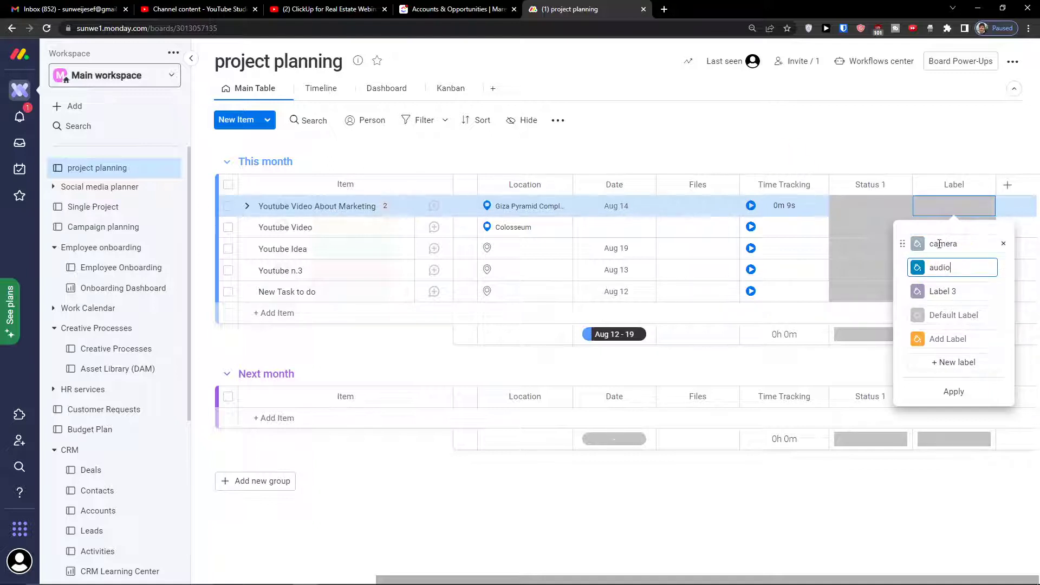
pyautogui.click(917, 244)
pyautogui.click(931, 291)
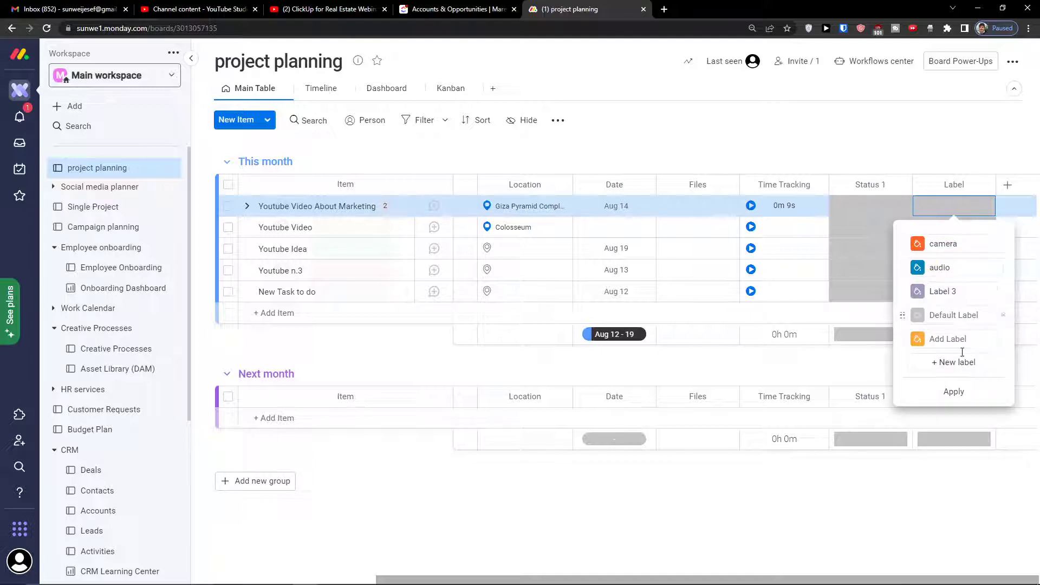
pyautogui.click(954, 391)
# - Assign the camera label to Youtube Video About Marketing and the audio label to Youtube Video
pyautogui.click(953, 244)
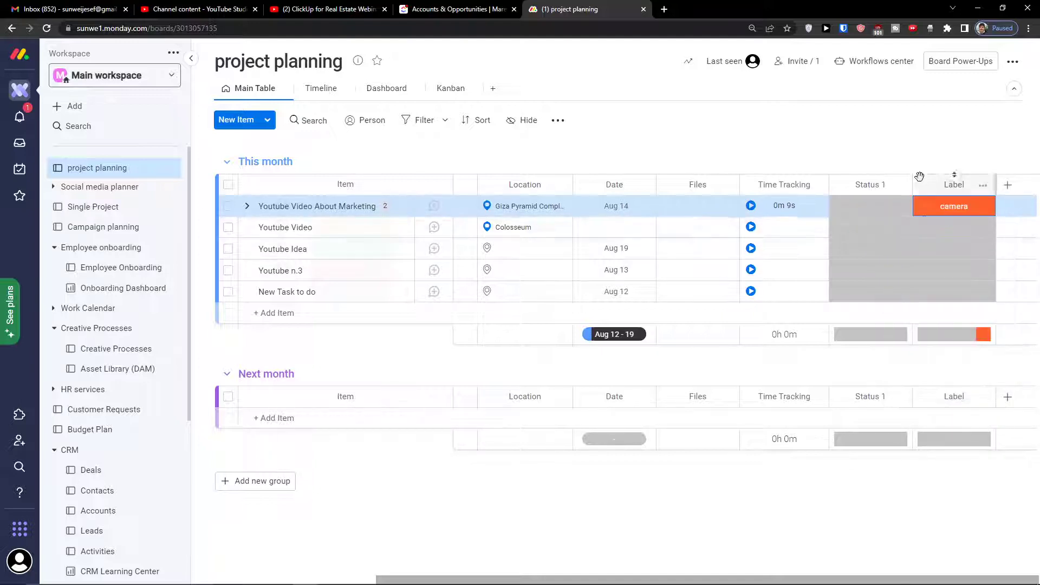
pyautogui.click(953, 227)
pyautogui.click(954, 287)
pyautogui.click(954, 250)
pyautogui.press('Escape')
# - Delete the duplicate Status 1 column from the board
pyautogui.click(848, 215)
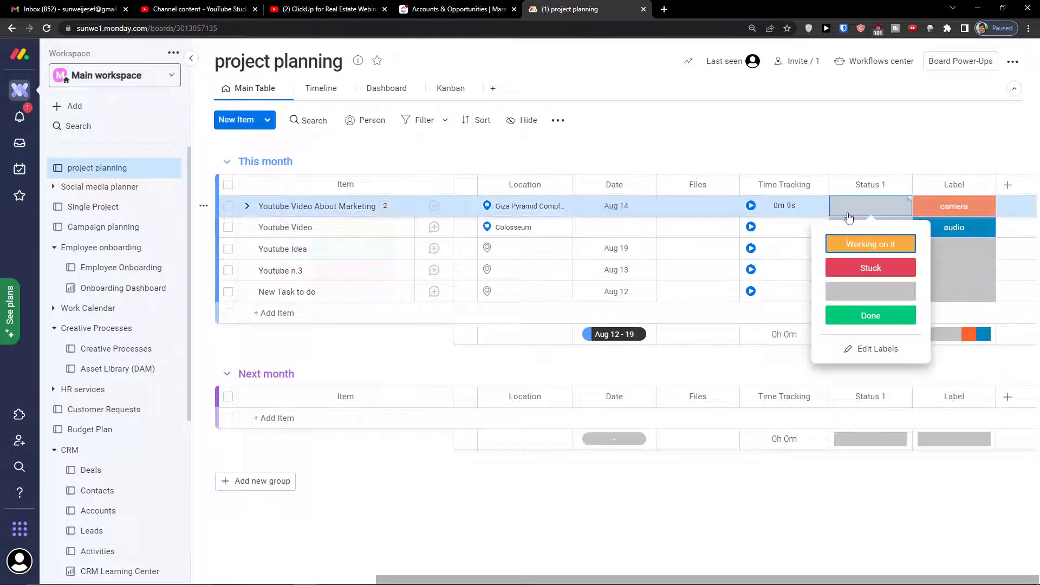
pyautogui.moveTo(693, 579); pyautogui.dragTo(541, 580)
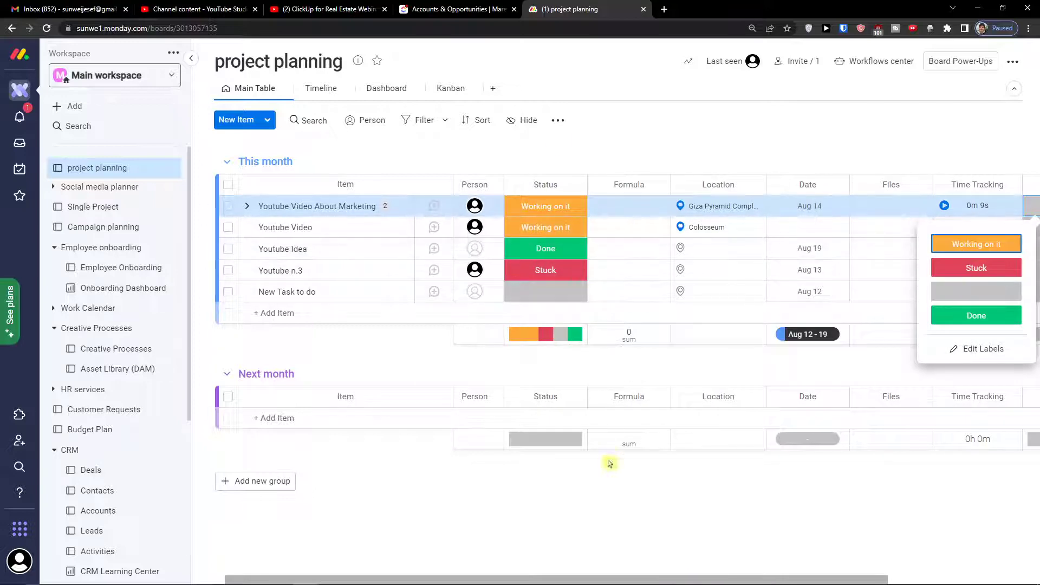
pyautogui.click(695, 536)
pyautogui.moveTo(644, 579); pyautogui.dragTo(797, 579)
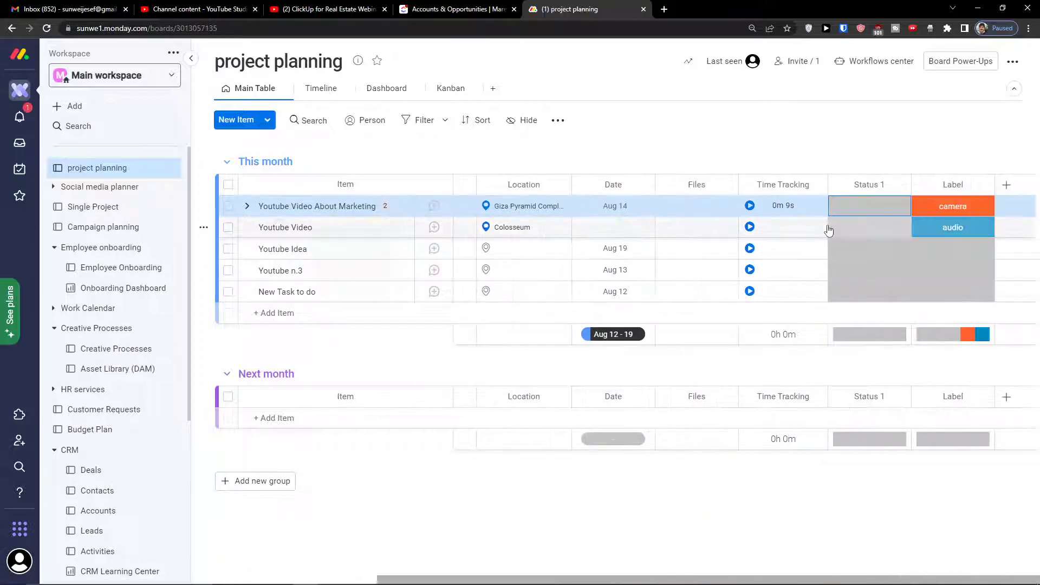
pyautogui.click(896, 186)
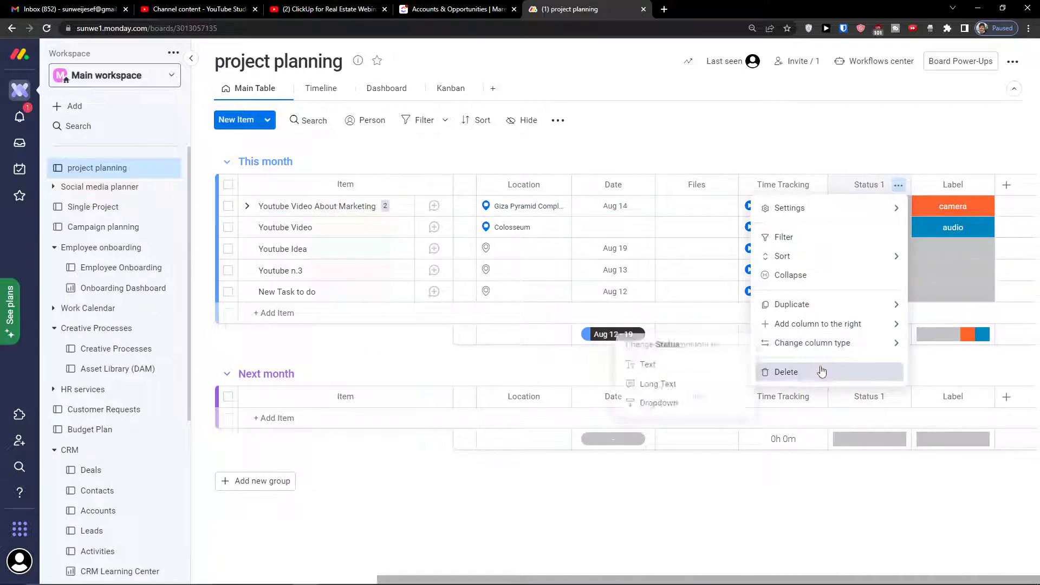
pyautogui.click(821, 367)
pyautogui.click(663, 131)
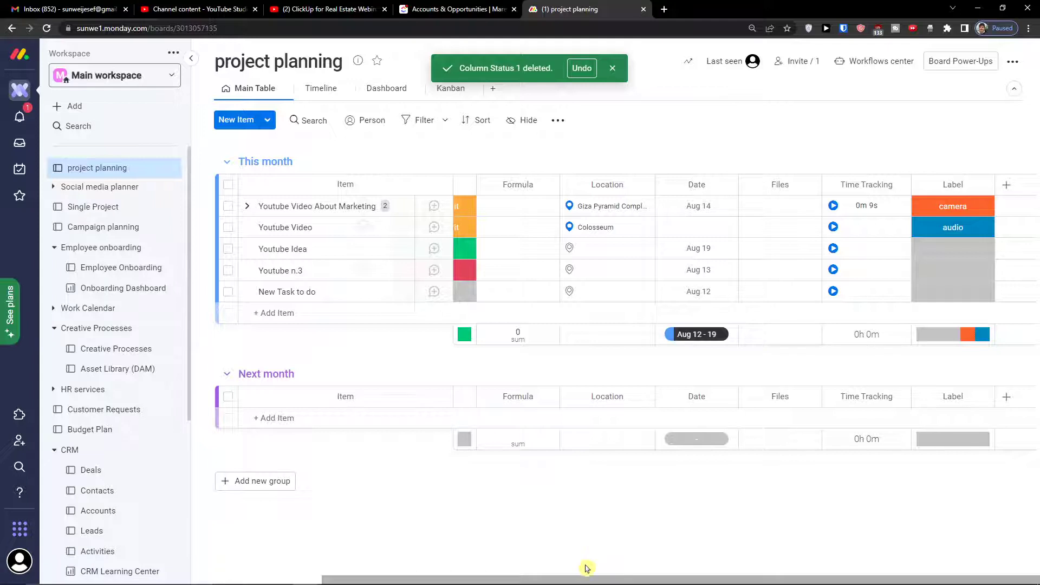
# - Name the Status column's grey default label "Not STarted yet" and assign it to Youtube Video About Marketing
pyautogui.moveTo(587, 578); pyautogui.dragTo(467, 561)
pyautogui.click(585, 212)
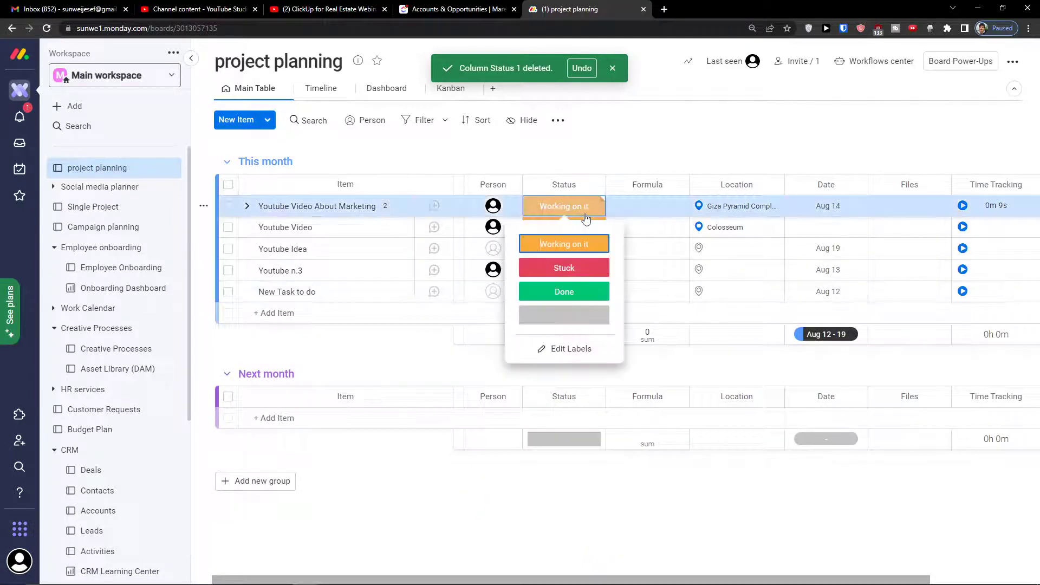
pyautogui.click(562, 282)
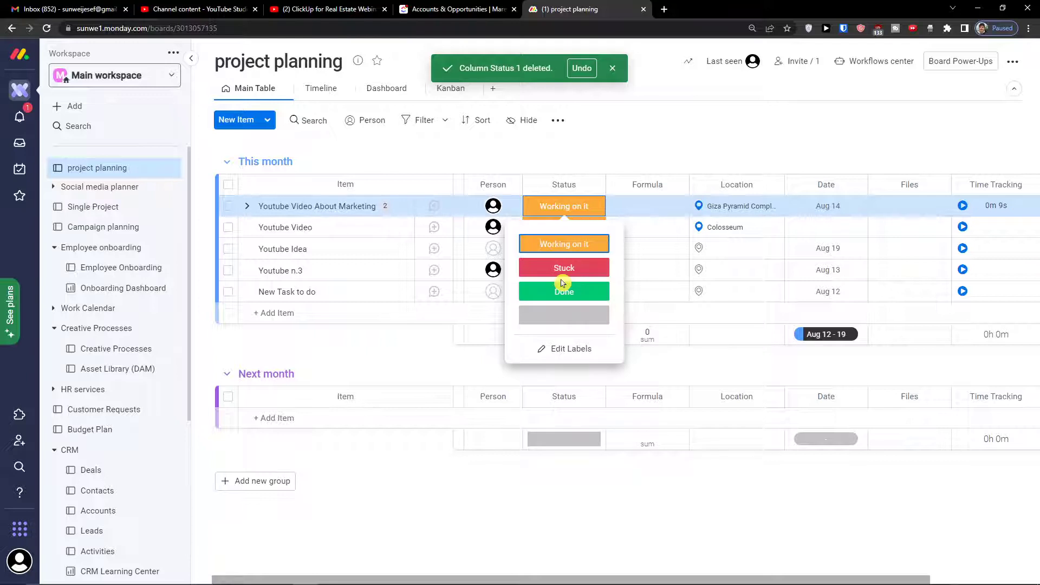
pyautogui.click(577, 349)
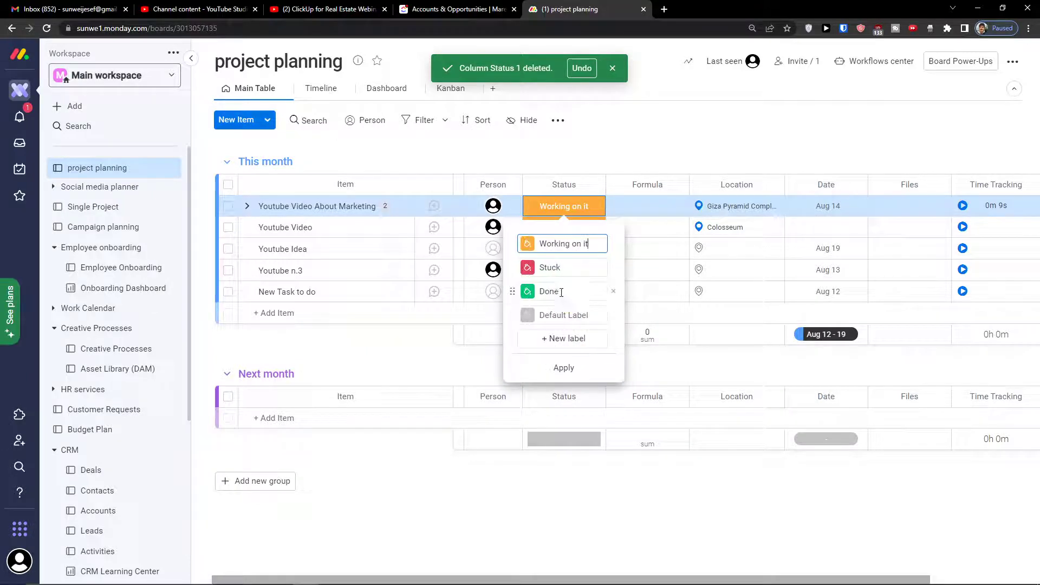
pyautogui.click(568, 318)
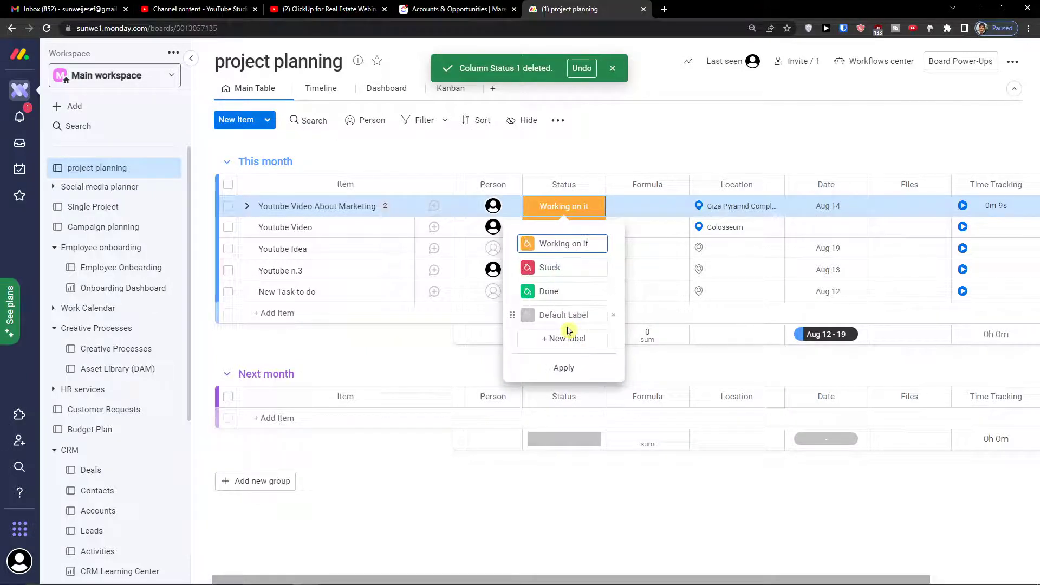
pyautogui.click(564, 367)
pyautogui.click(565, 316)
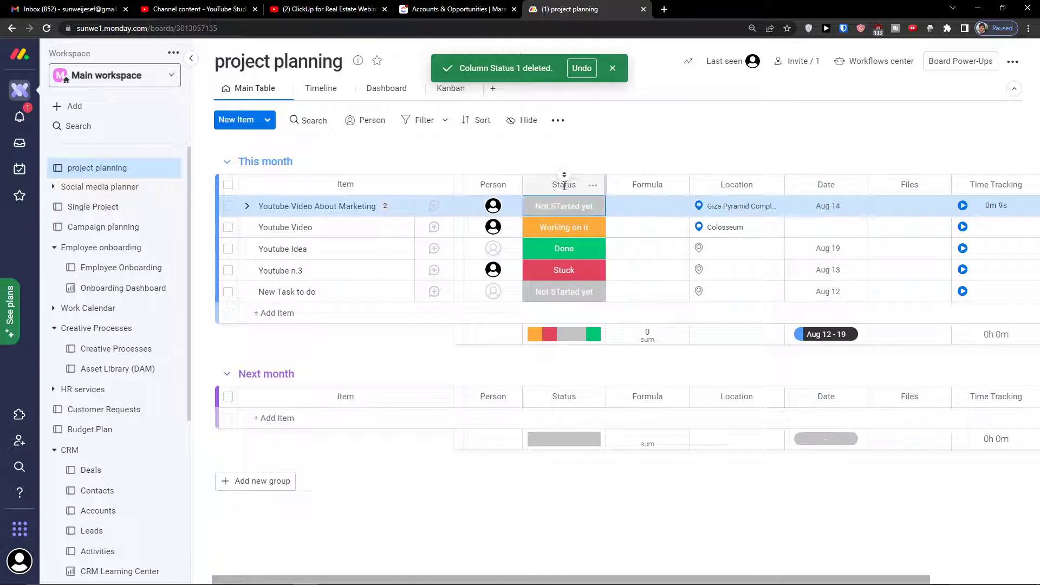
# - Correct the grey Status label's spelling to "Not Started yet" and apply the change
pyautogui.click(558, 205)
pyautogui.click(552, 347)
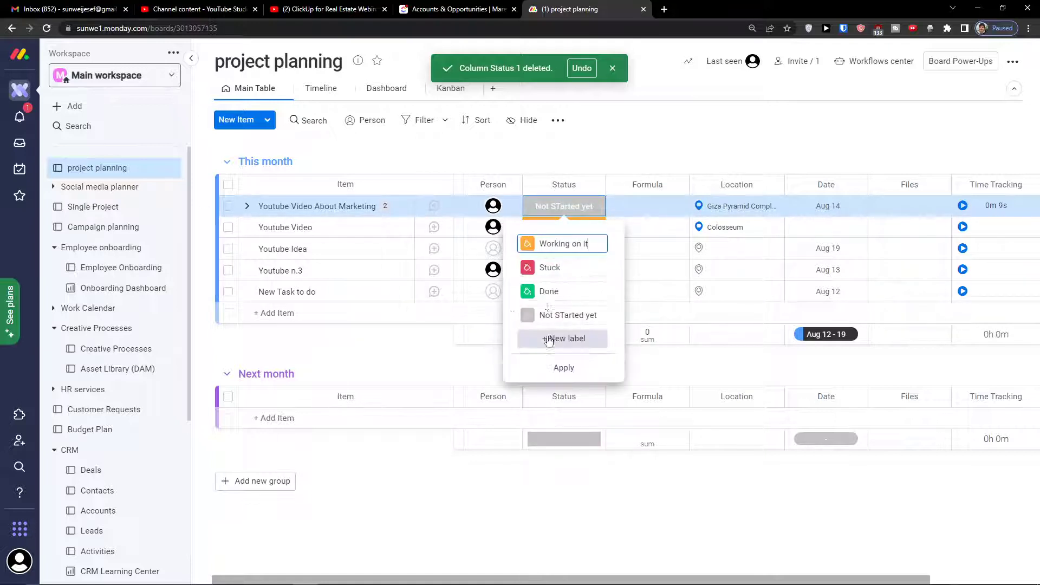
pyautogui.moveTo(555, 315); pyautogui.dragTo(561, 315)
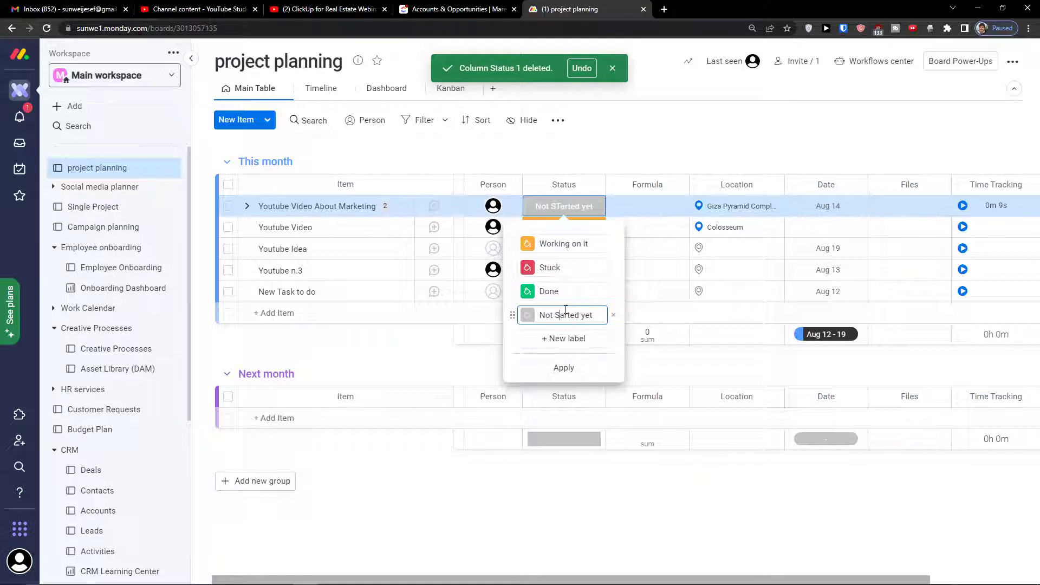
pyautogui.click(566, 366)
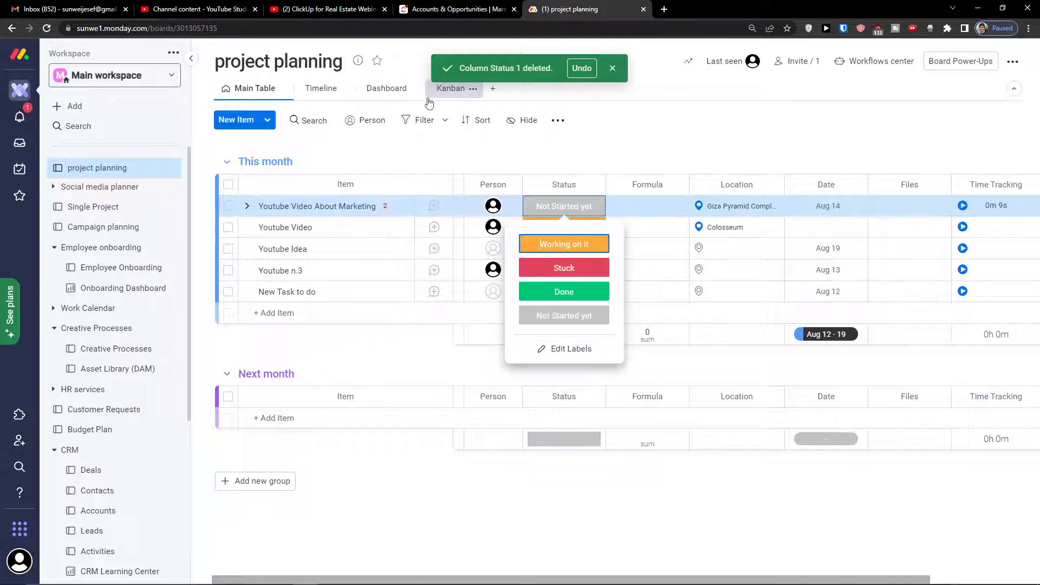
# - Add an item named Blog to the Working on it column of the Kanban view
pyautogui.click(446, 98)
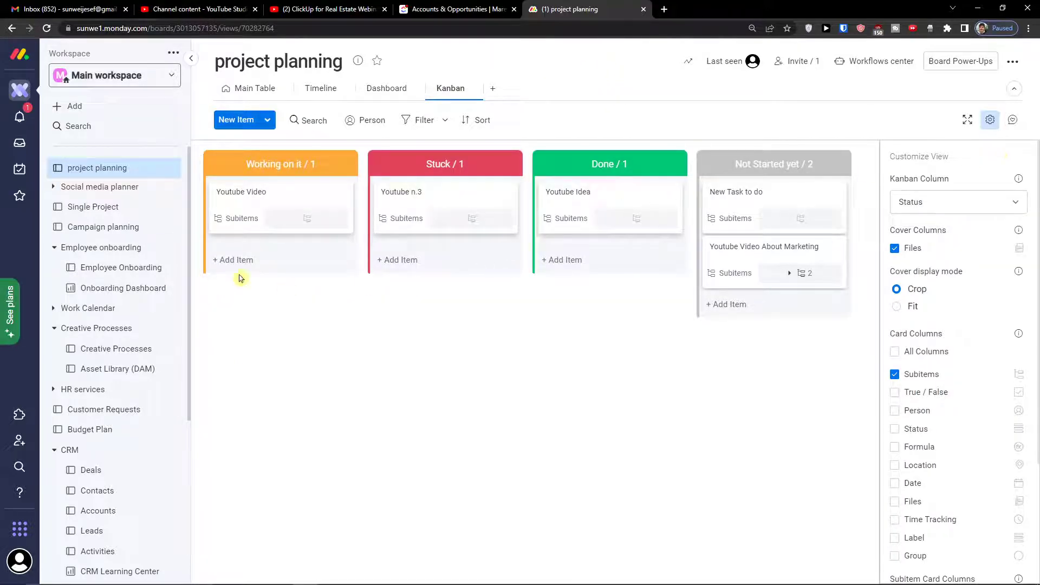
pyautogui.click(253, 261)
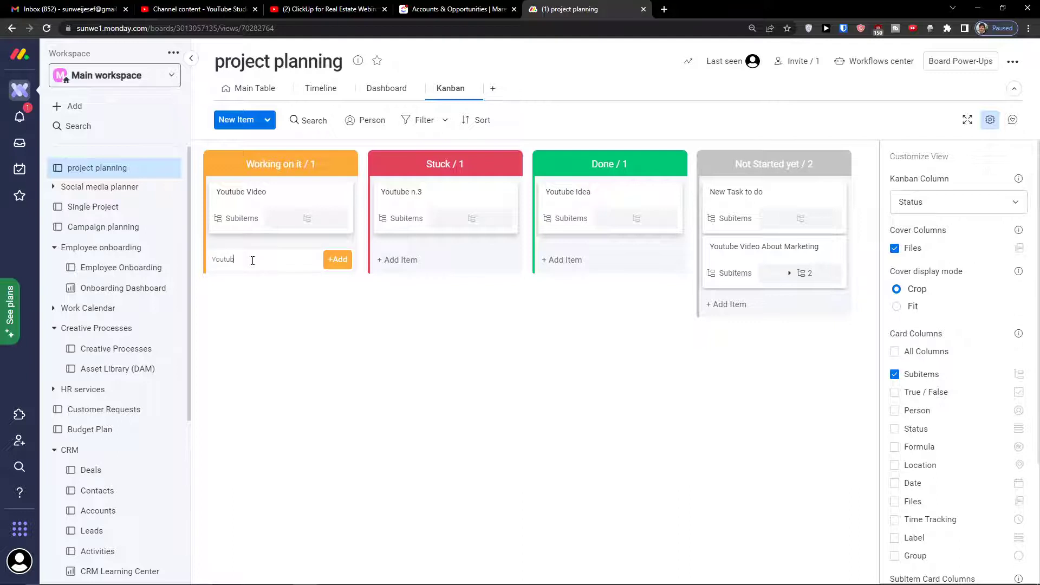
pyautogui.write('Blog')
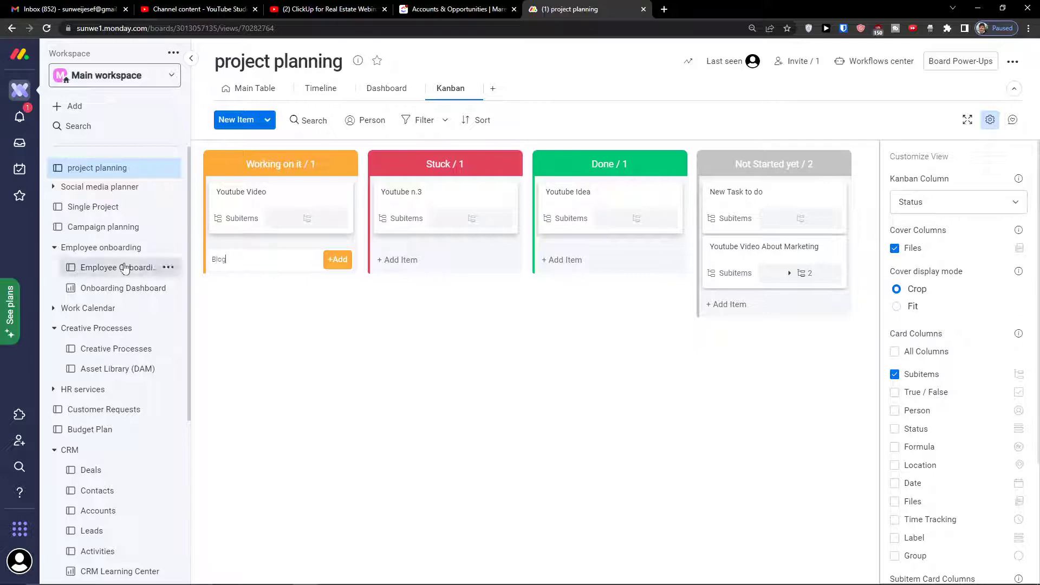
pyautogui.click(340, 261)
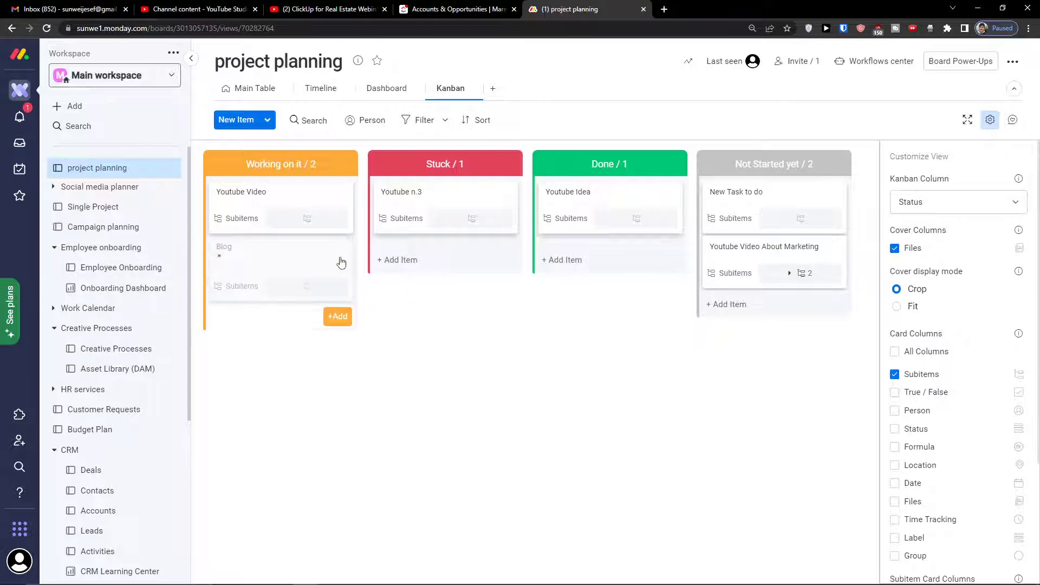
# - Open the Blog card in the Kanban view, review its fields from Group to Label, and close it
pyautogui.click(275, 259)
pyautogui.scroll(-1, 542, 214)
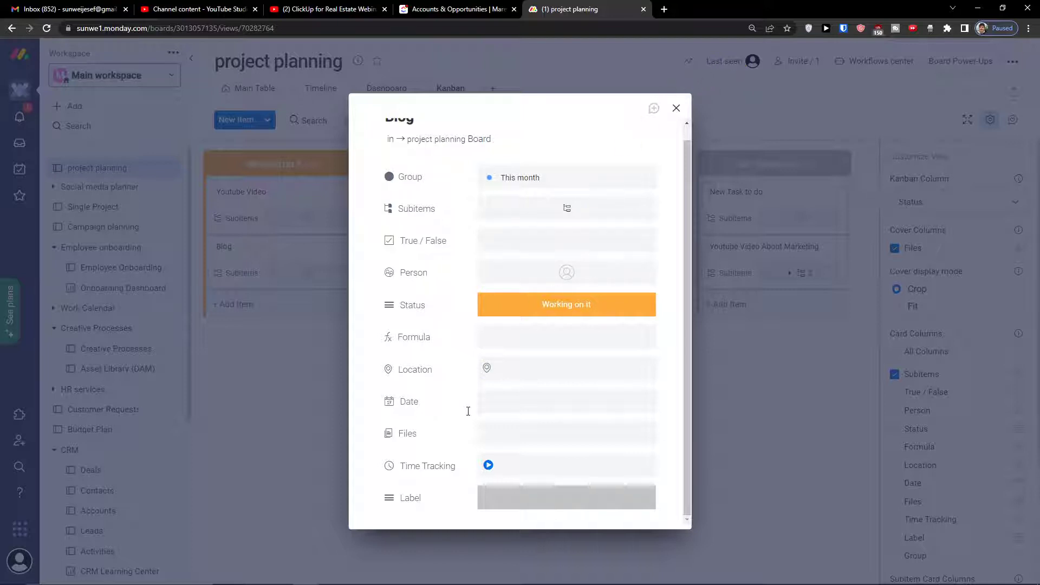
pyautogui.scroll(1, 539, 384)
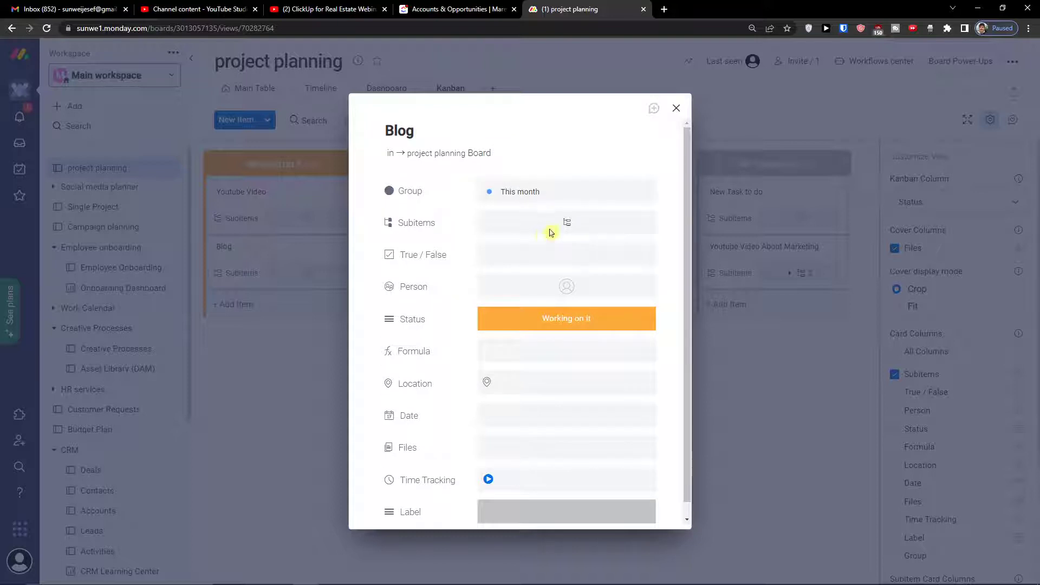
pyautogui.click(599, 228)
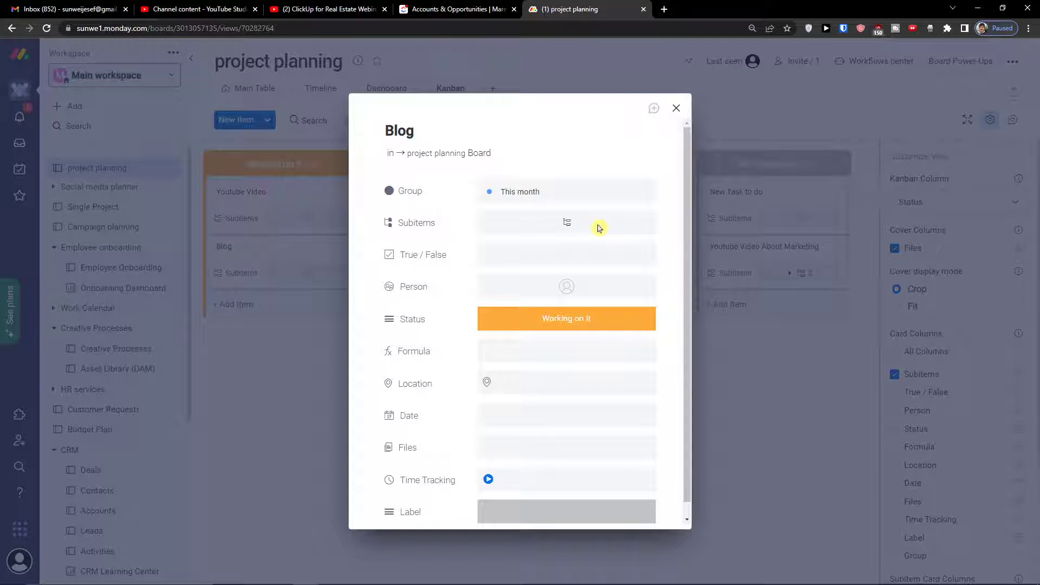
pyautogui.scroll(-1, 580, 249)
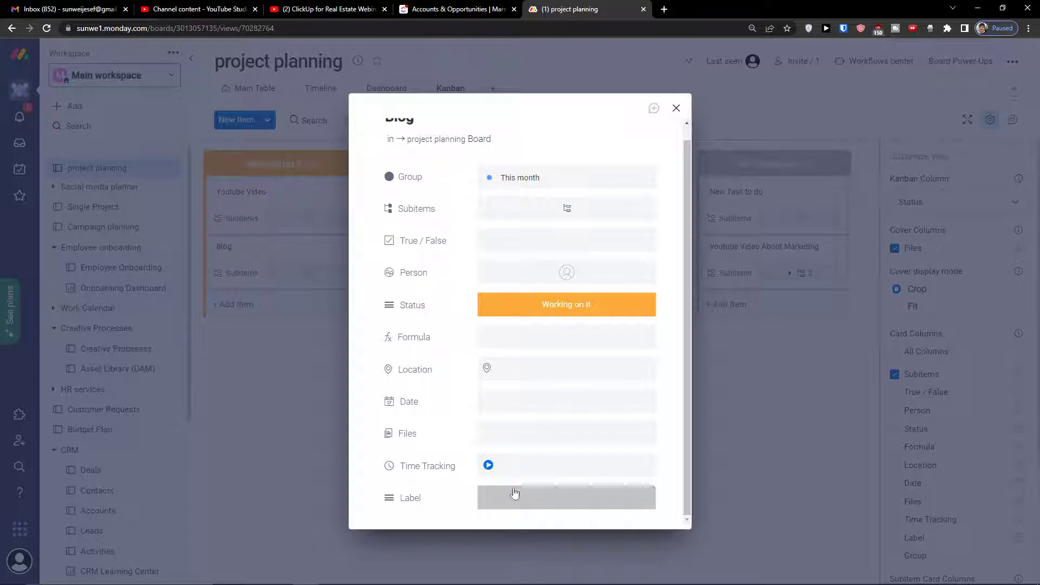
pyautogui.click(311, 422)
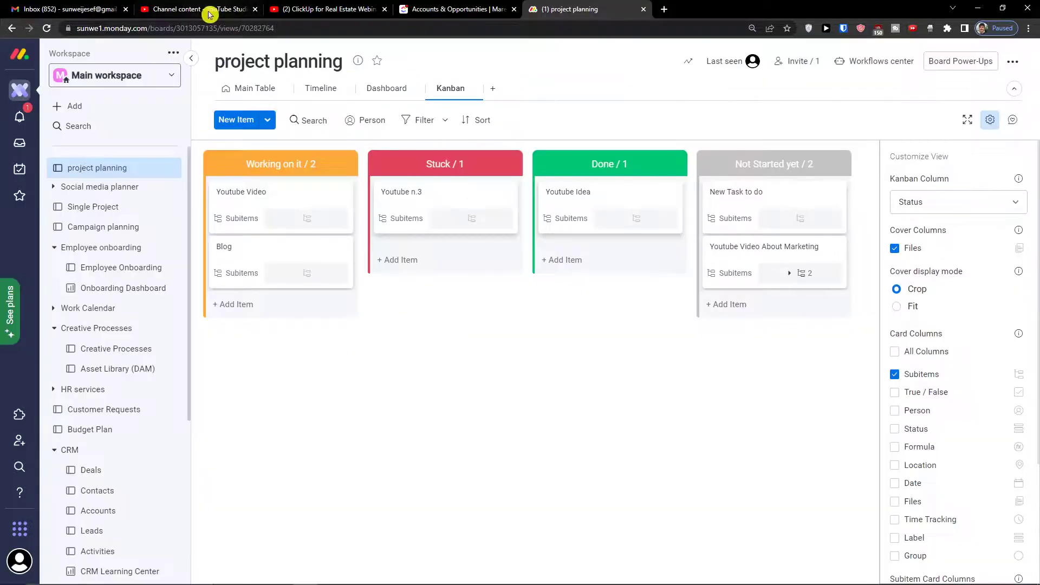
# - Set the Blog item's location to Giza Pyramid Complex and its date to Aug 20 in the Main Table
pyautogui.click(251, 88)
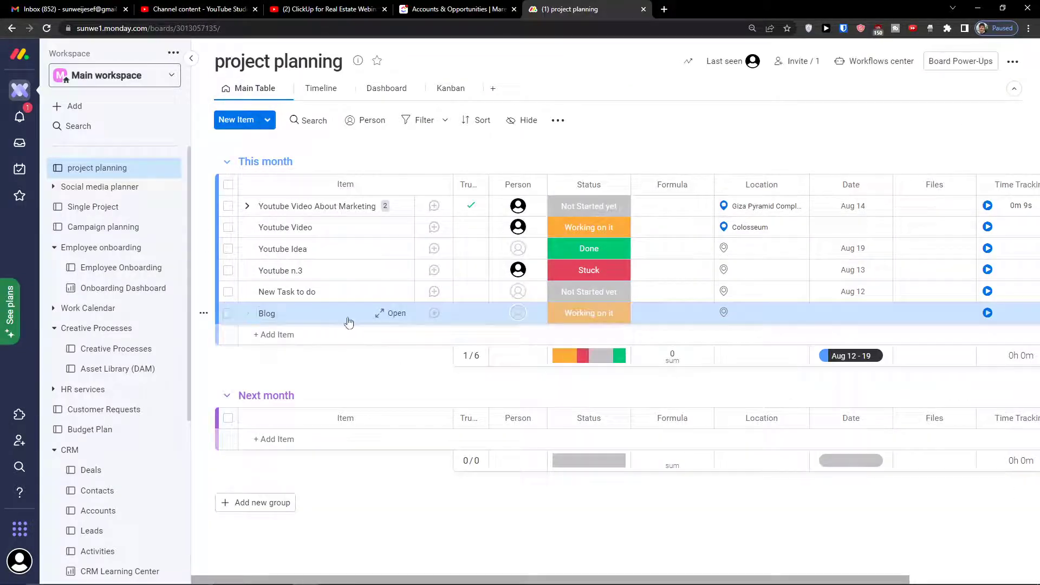
pyautogui.moveTo(484, 581)
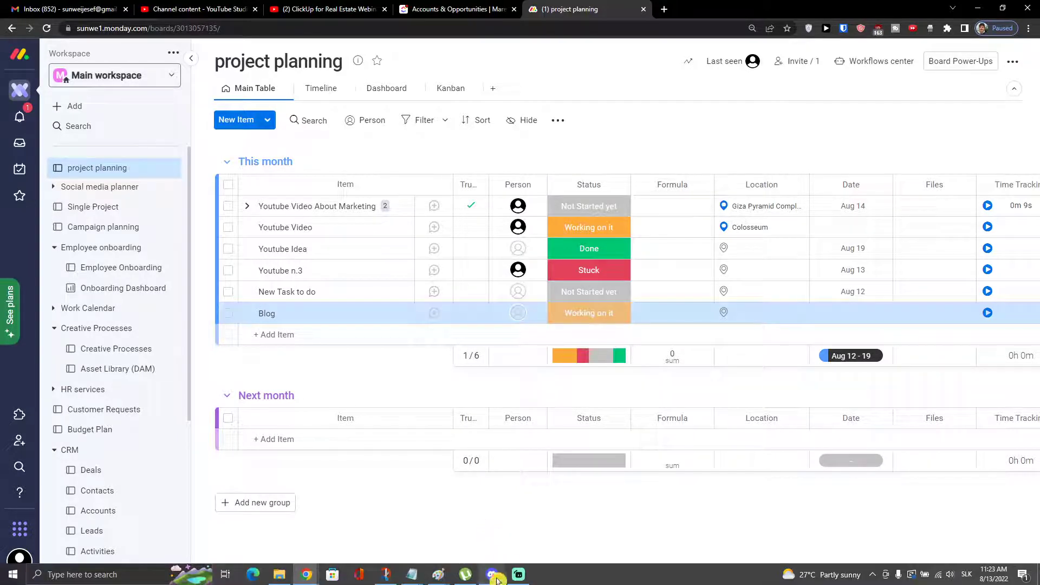
pyautogui.moveTo(538, 578); pyautogui.dragTo(639, 575)
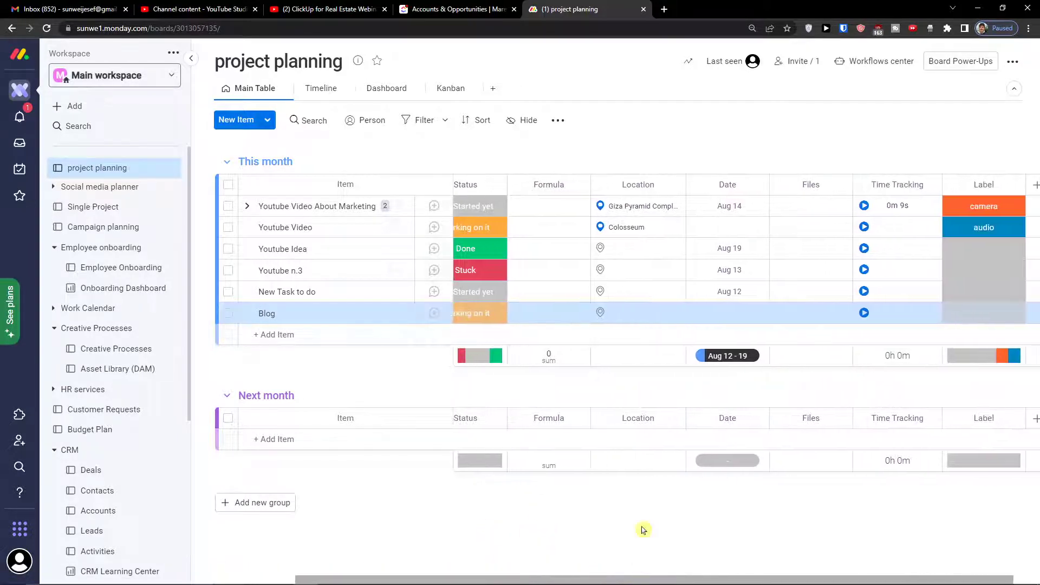
pyautogui.click(649, 310)
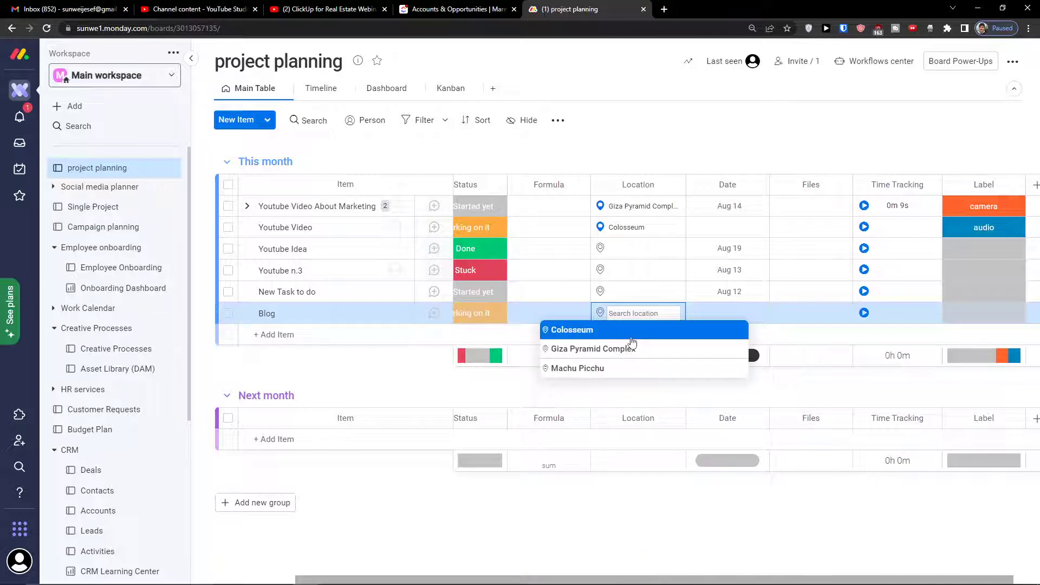
pyautogui.click(628, 349)
pyautogui.click(742, 316)
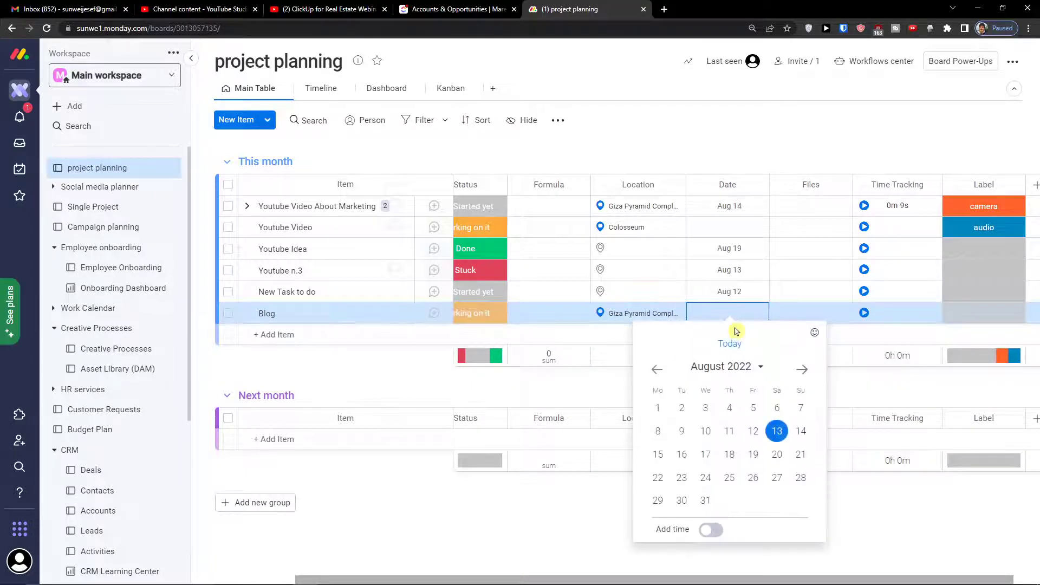
pyautogui.click(776, 454)
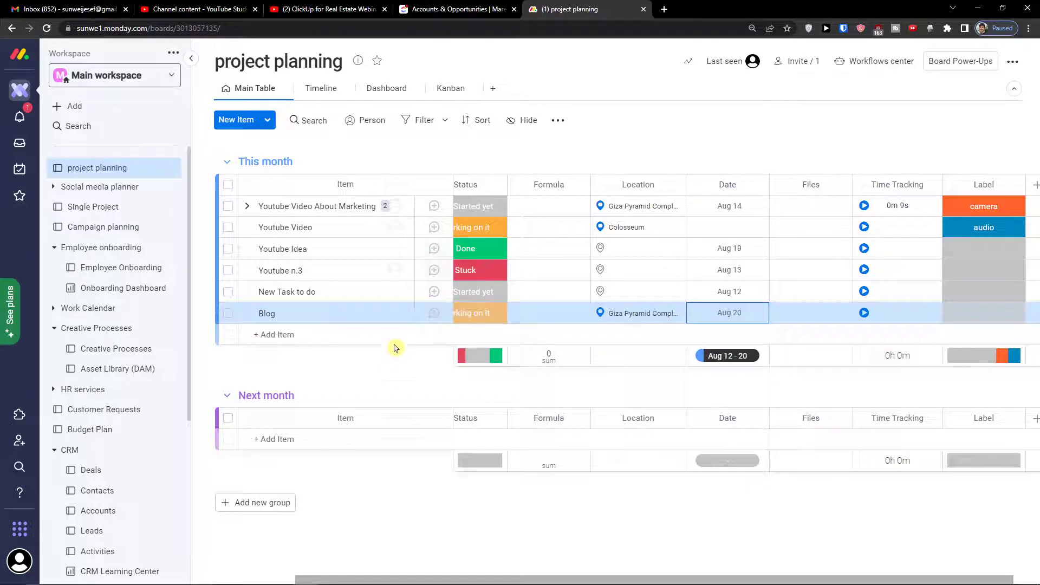
# - Review the Information fields on the Blog item's card, close it, and check the suggested locations in its Main Table row
pyautogui.click(401, 313)
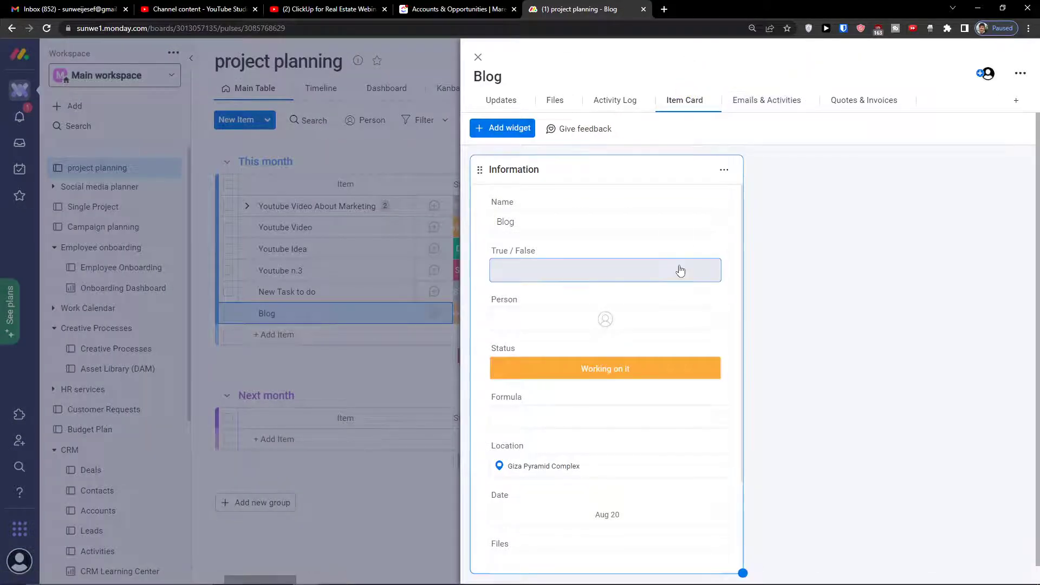
pyautogui.scroll(-3, 594, 355)
pyautogui.scroll(5, 579, 444)
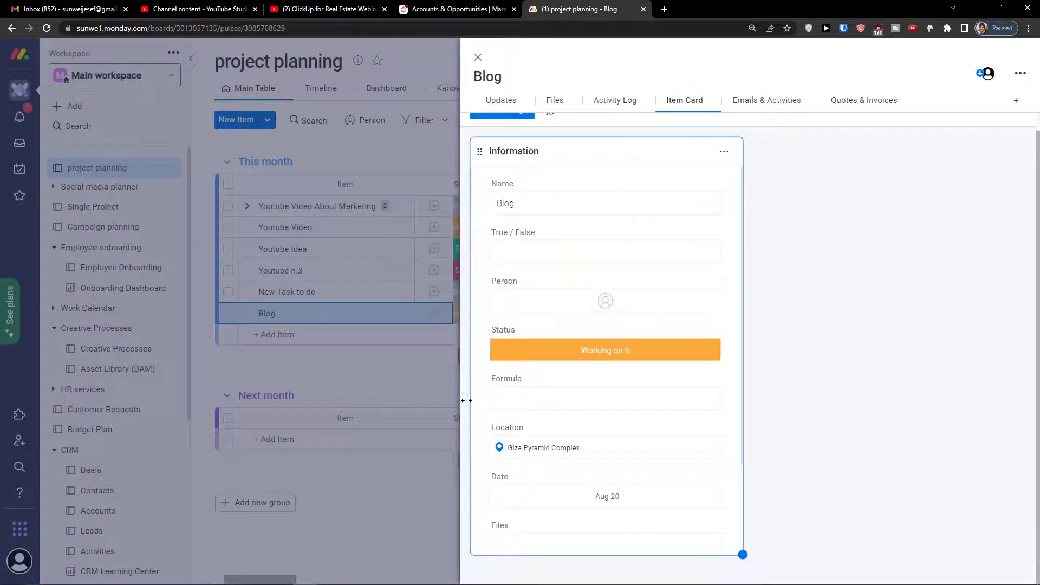
pyautogui.click(367, 358)
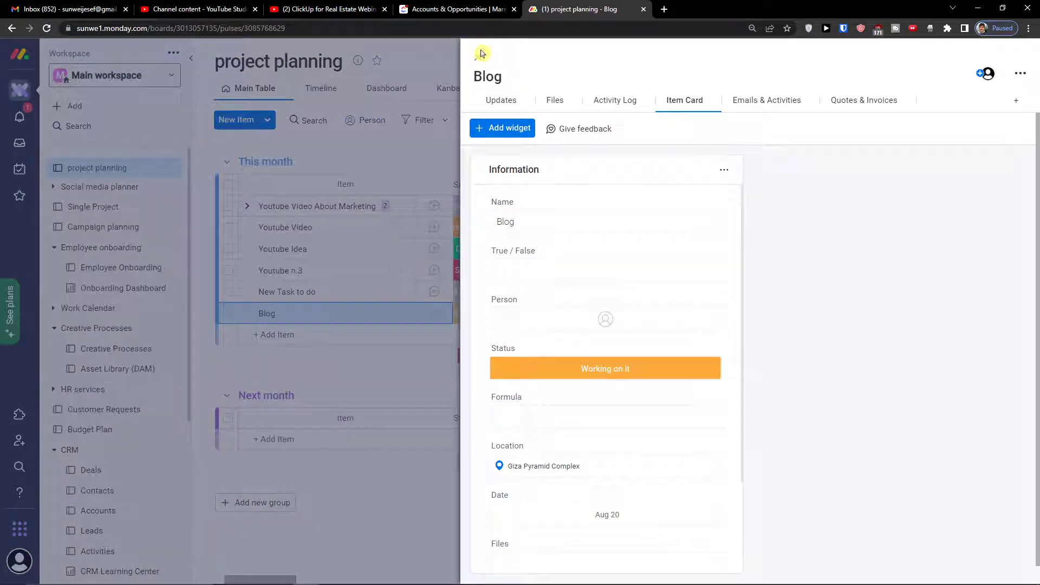
pyautogui.click(480, 54)
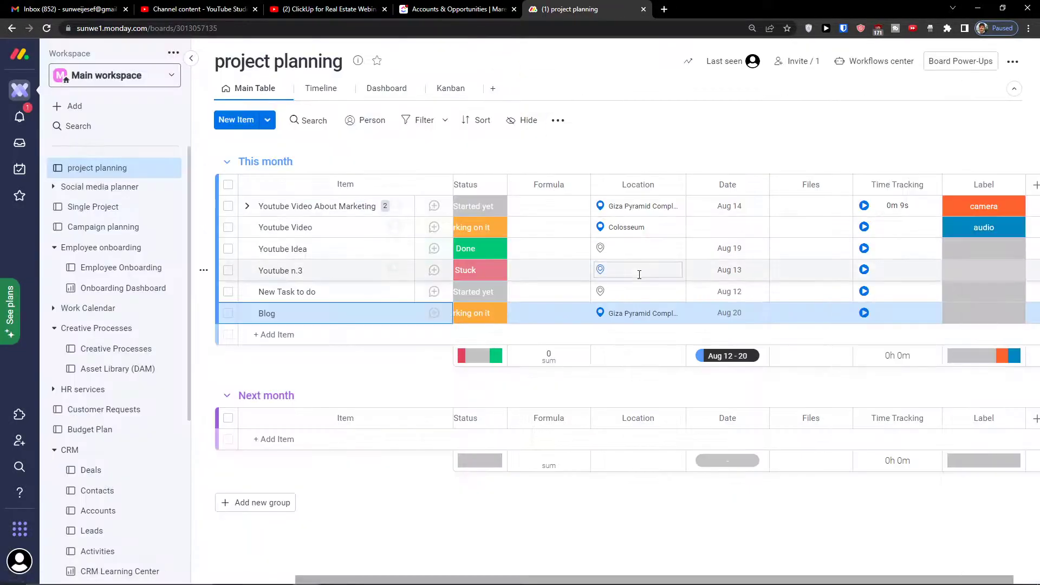
pyautogui.click(660, 315)
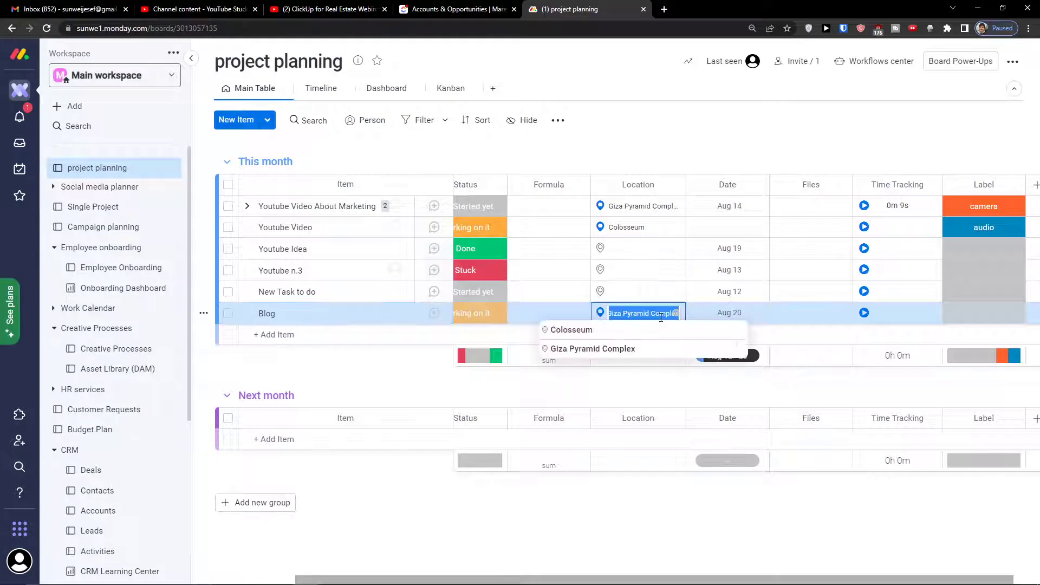
pyautogui.click(642, 364)
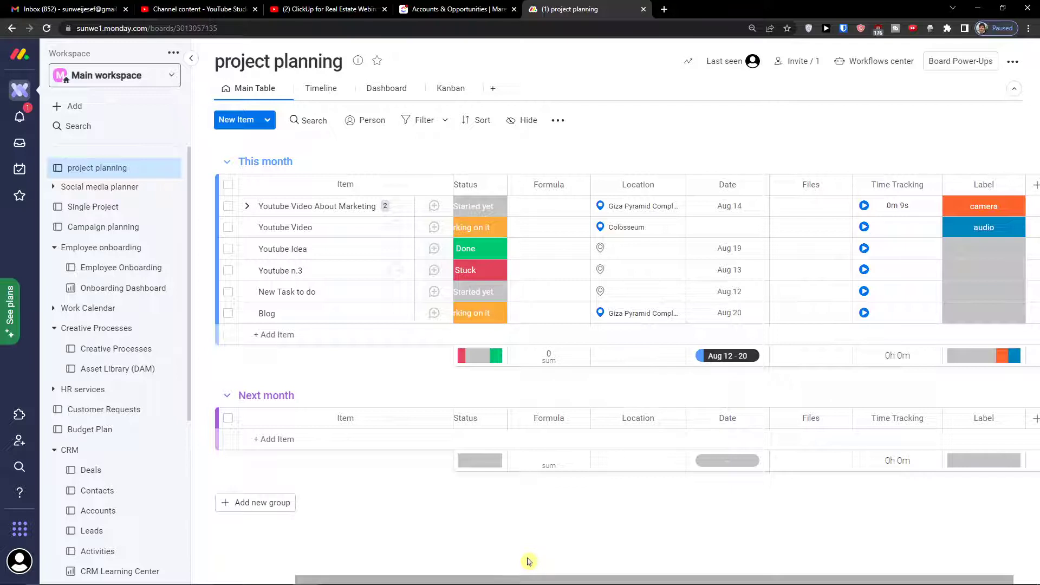
# - Open the list of items that can be added to the Main workspace and look through its creation options
pyautogui.moveTo(511, 579); pyautogui.dragTo(372, 571)
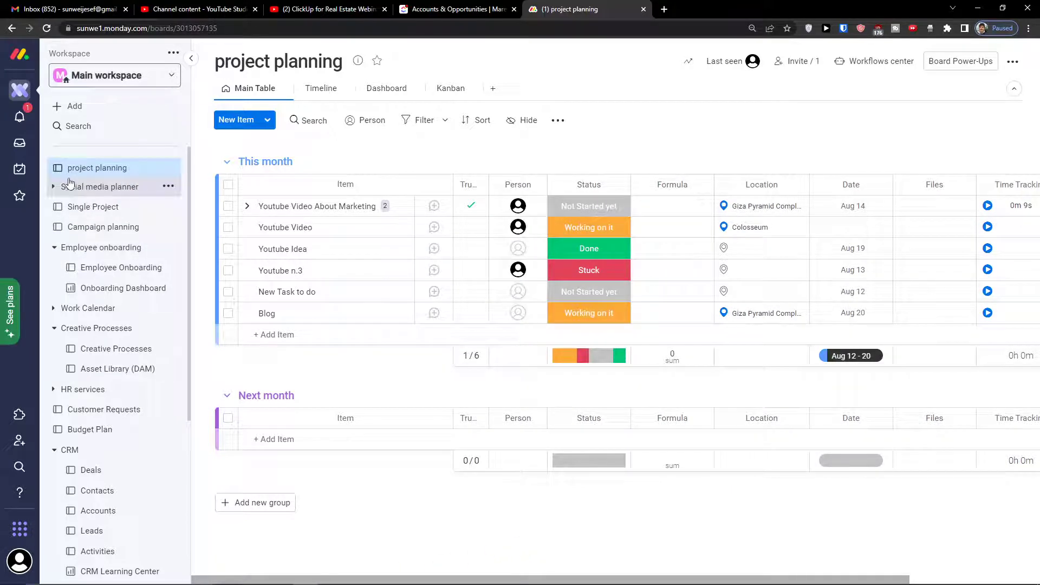
pyautogui.click(138, 106)
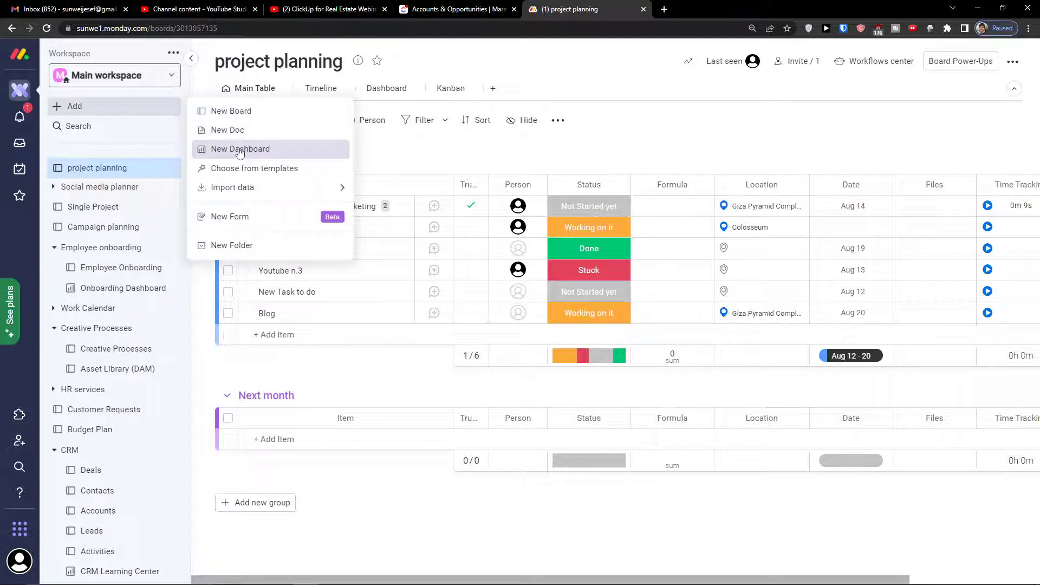
pyautogui.moveTo(249, 200)
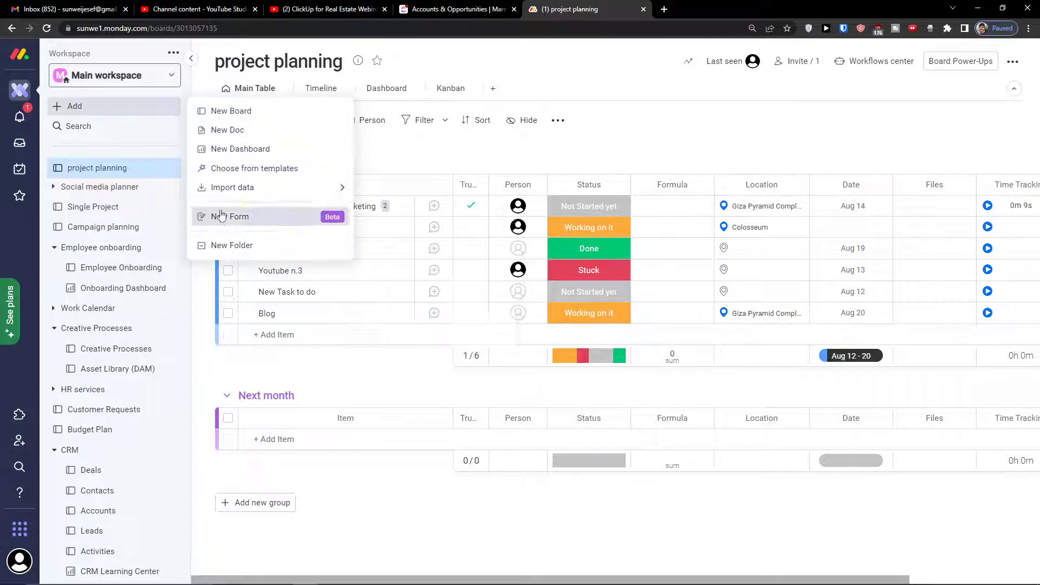